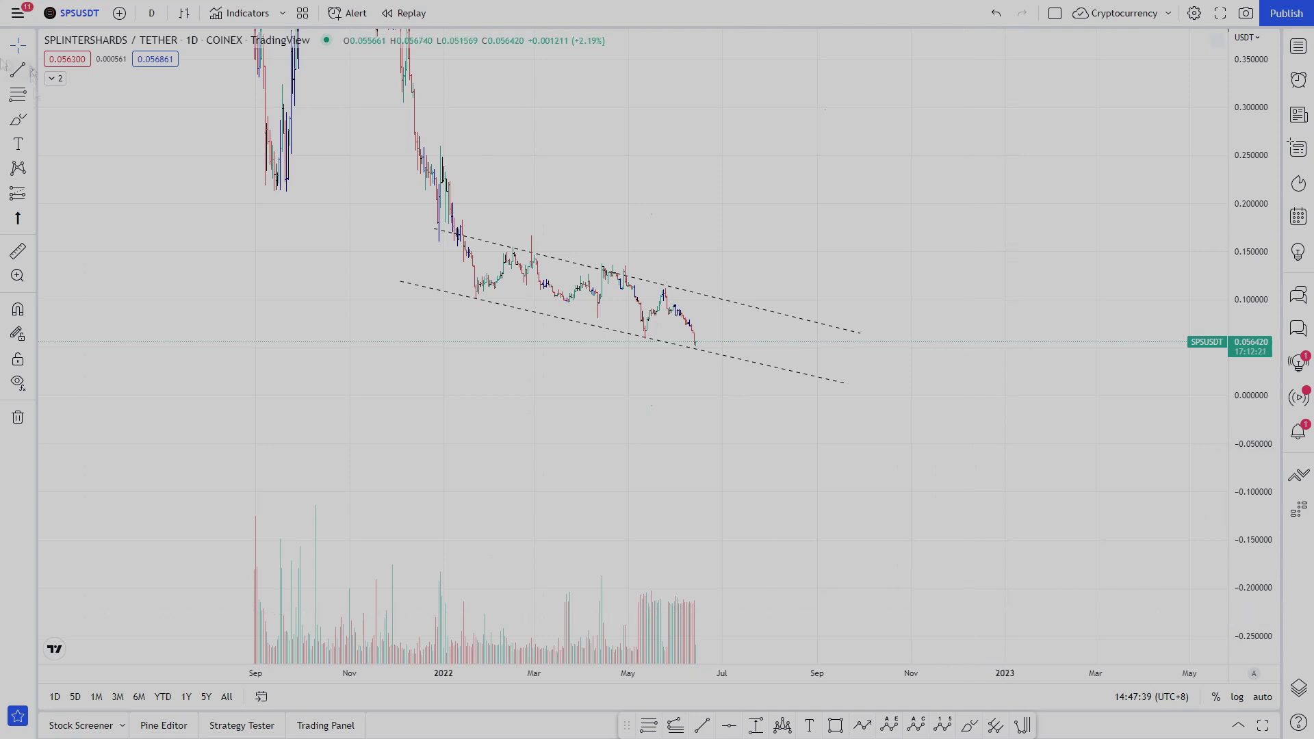
Step: Draw the first dashed line of the descending channel at a wave boundary on the SPSUSDT daily chart
{"action": "left_click", "coordinate": [569, 214]}
{"action": "left_click", "coordinate": [569, 412]}
Step: Add three more vertical dashed dividers at the wave boundaries, including one at the latest low
{"action": "left_click", "coordinate": [625, 191]}
{"action": "left_click", "coordinate": [624, 411]}
{"action": "left_click", "coordinate": [699, 184]}
{"action": "left_click", "coordinate": [699, 411]}
{"action": "left_click", "coordinate": [459, 215]}
{"action": "left_click", "coordinate": [458, 407]}
Step: Shorten the latest-low divider's top end, then select the lower channel line
{"action": "left_click", "coordinate": [625, 218]}
{"action": "left_click_drag", "start_coordinate": [698, 183], "coordinate": [698, 214]}
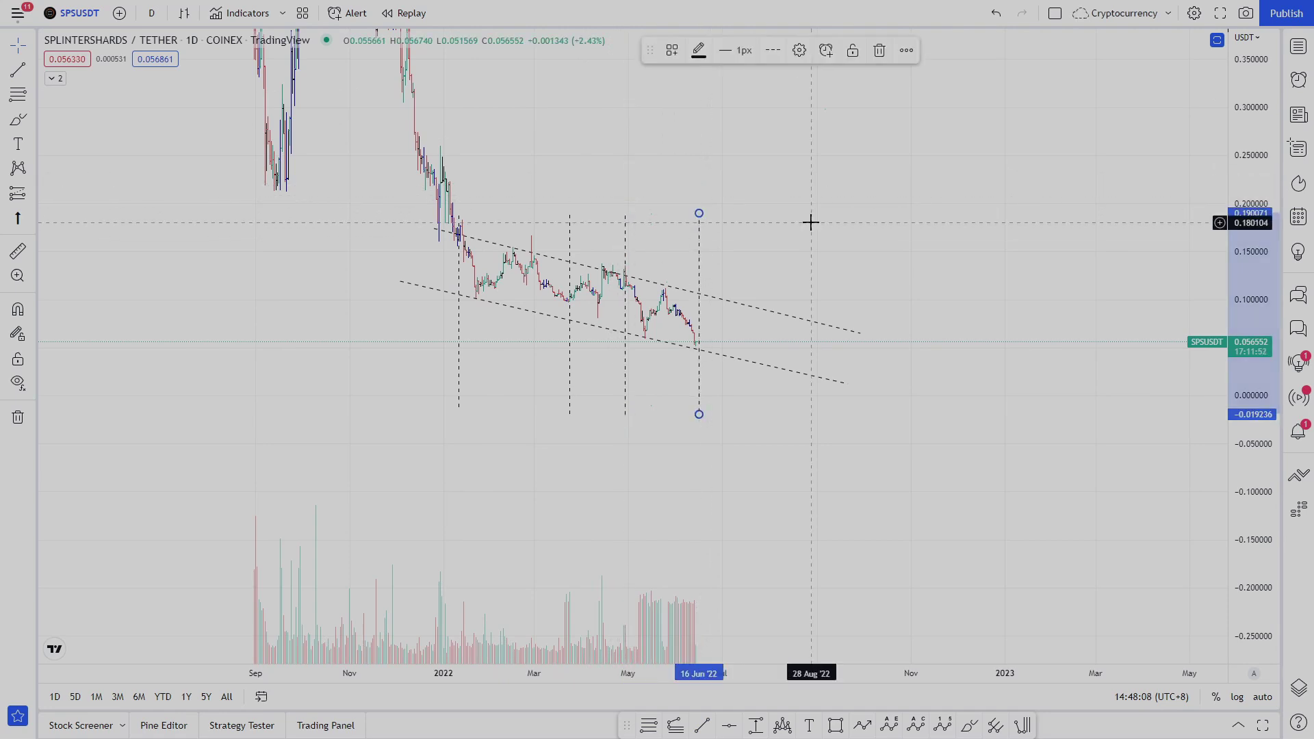
{"action": "left_click", "coordinate": [805, 435]}
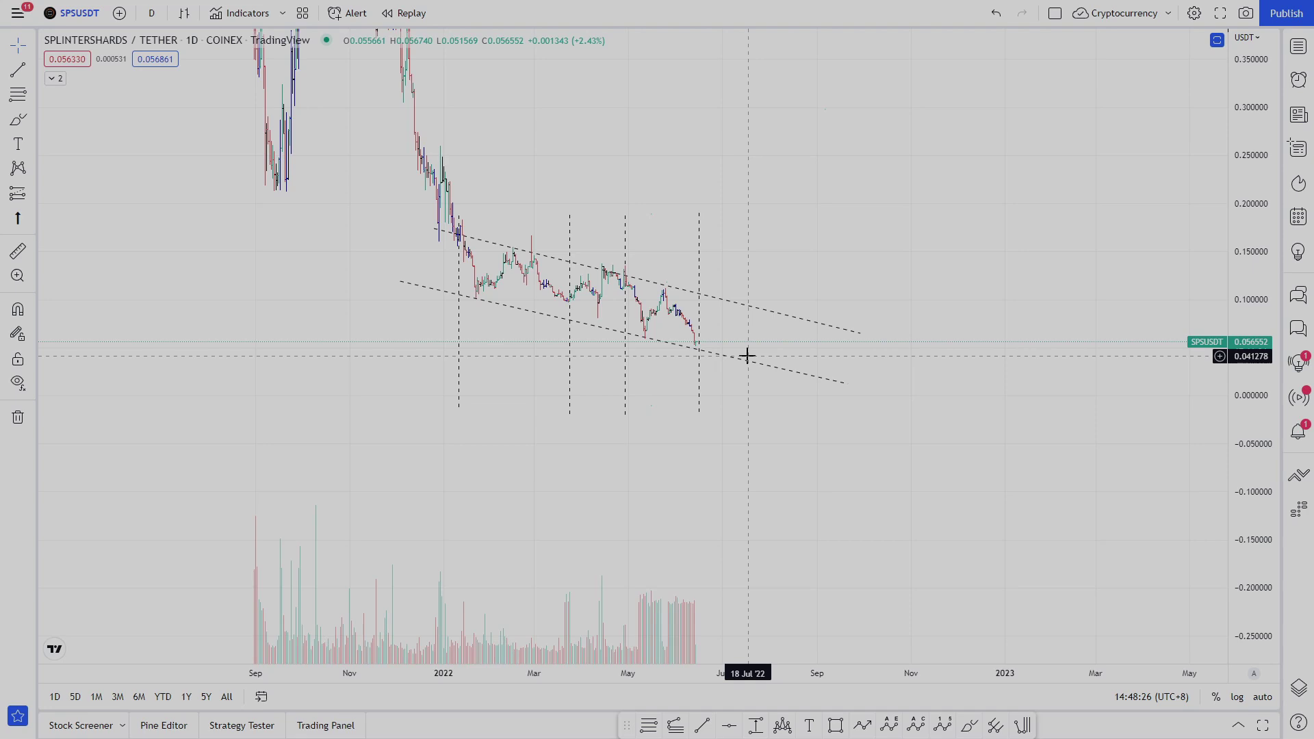
{"action": "left_click", "coordinate": [738, 361]}
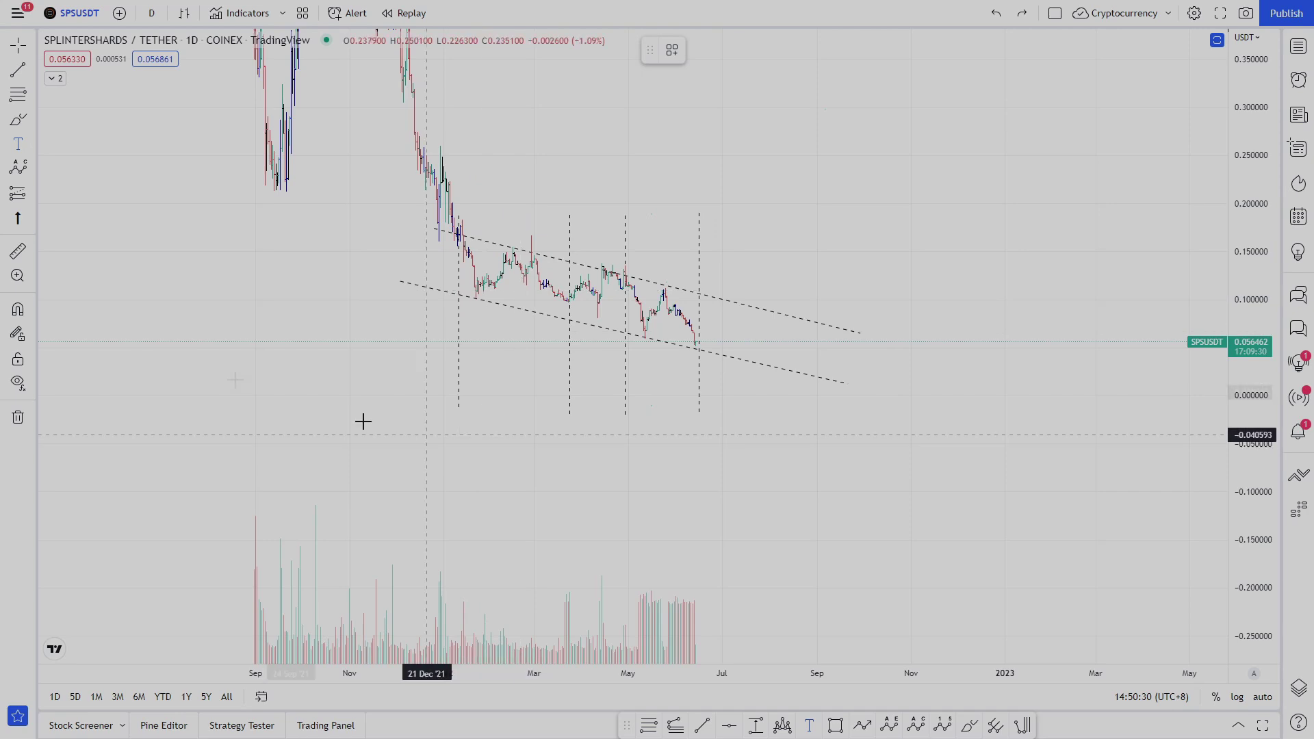
Step: Draw an A-B-C correction pattern across the first low, high and low in the channel
{"action": "left_click", "coordinate": [916, 726]}
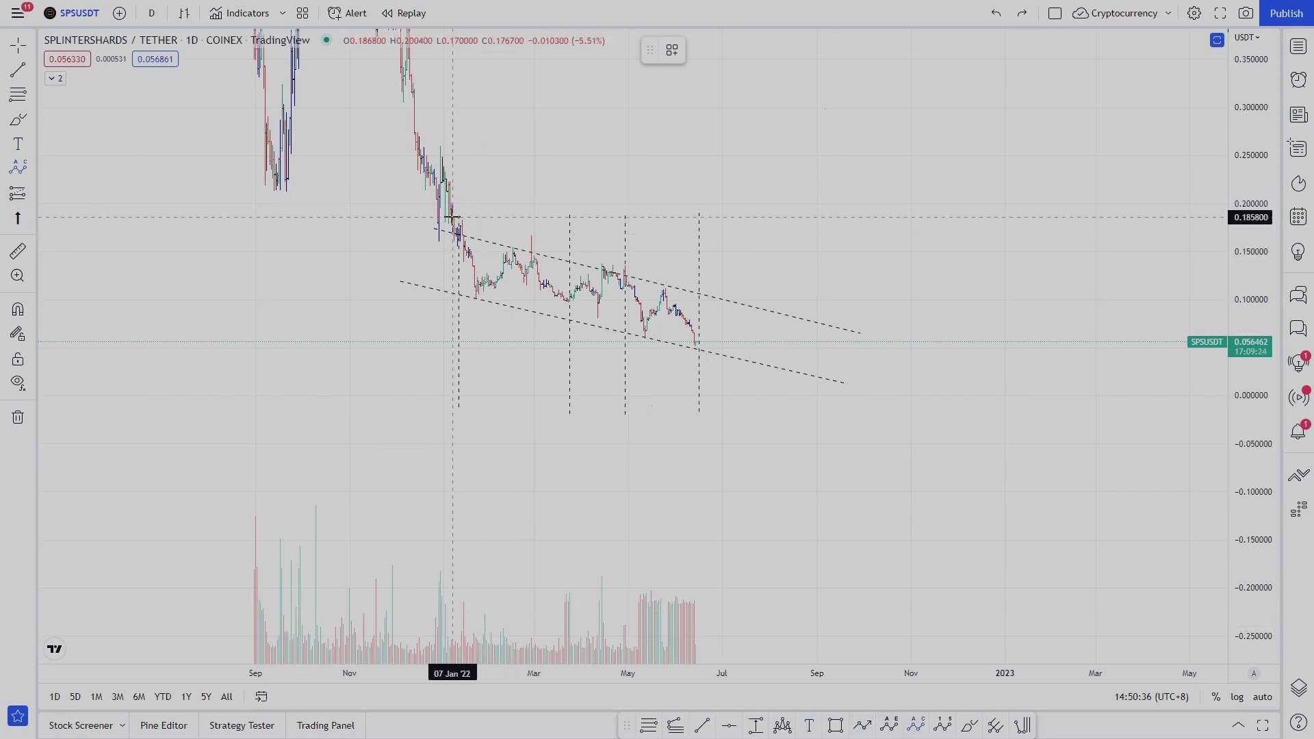
{"action": "left_click", "coordinate": [478, 300]}
{"action": "left_click", "coordinate": [534, 234]}
{"action": "left_click", "coordinate": [565, 305]}
Step: Add a 'FLAT' text label below the A-B-C pattern
{"action": "left_click", "coordinate": [20, 146]}
{"action": "left_click", "coordinate": [503, 387]}
{"action": "type", "text": "FLAT"}
{"action": "left_click", "coordinate": [753, 555]}
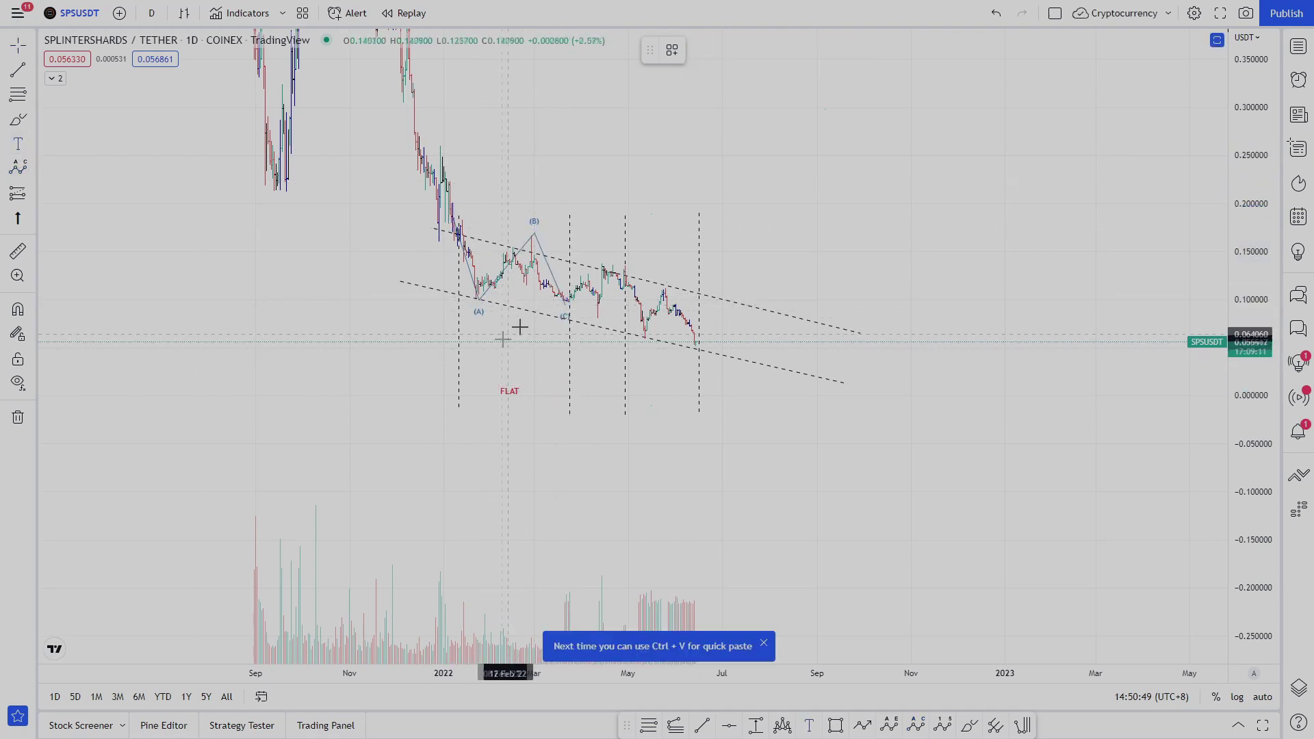
Step: Tag the (C) low with a 'W' label, undoing an accidental divider shift
{"action": "left_click", "coordinate": [556, 310]}
{"action": "type", "text": "W"}
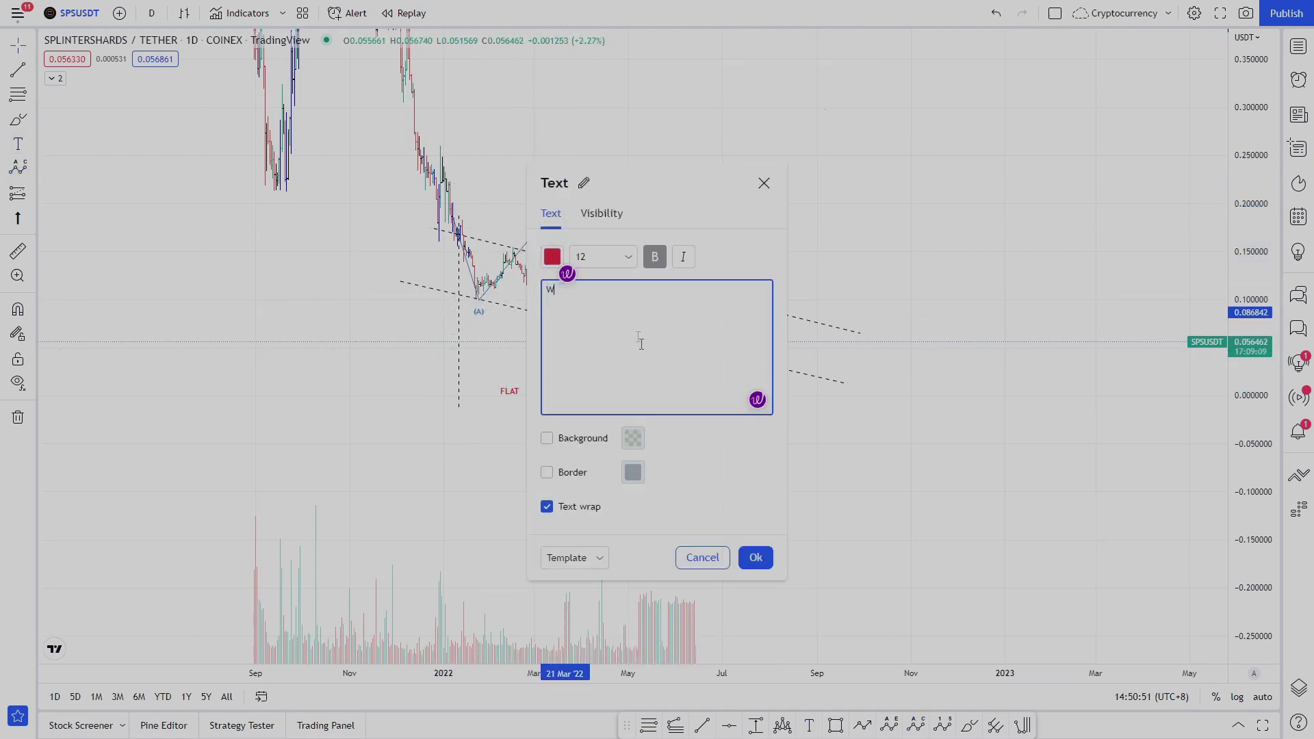
{"action": "left_click", "coordinate": [763, 558]}
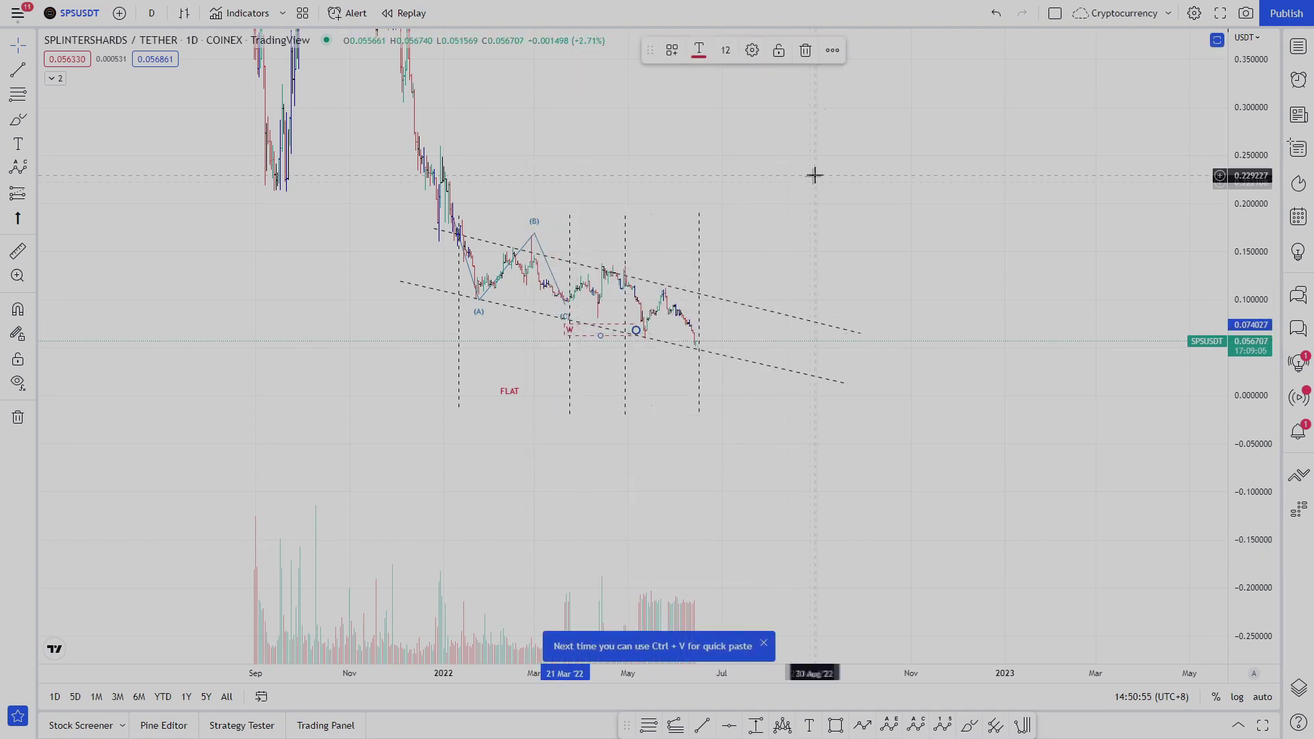
{"action": "left_click_drag", "start_coordinate": [568, 381], "coordinate": [575, 383]}
{"action": "key", "text": "ctrl+z"}
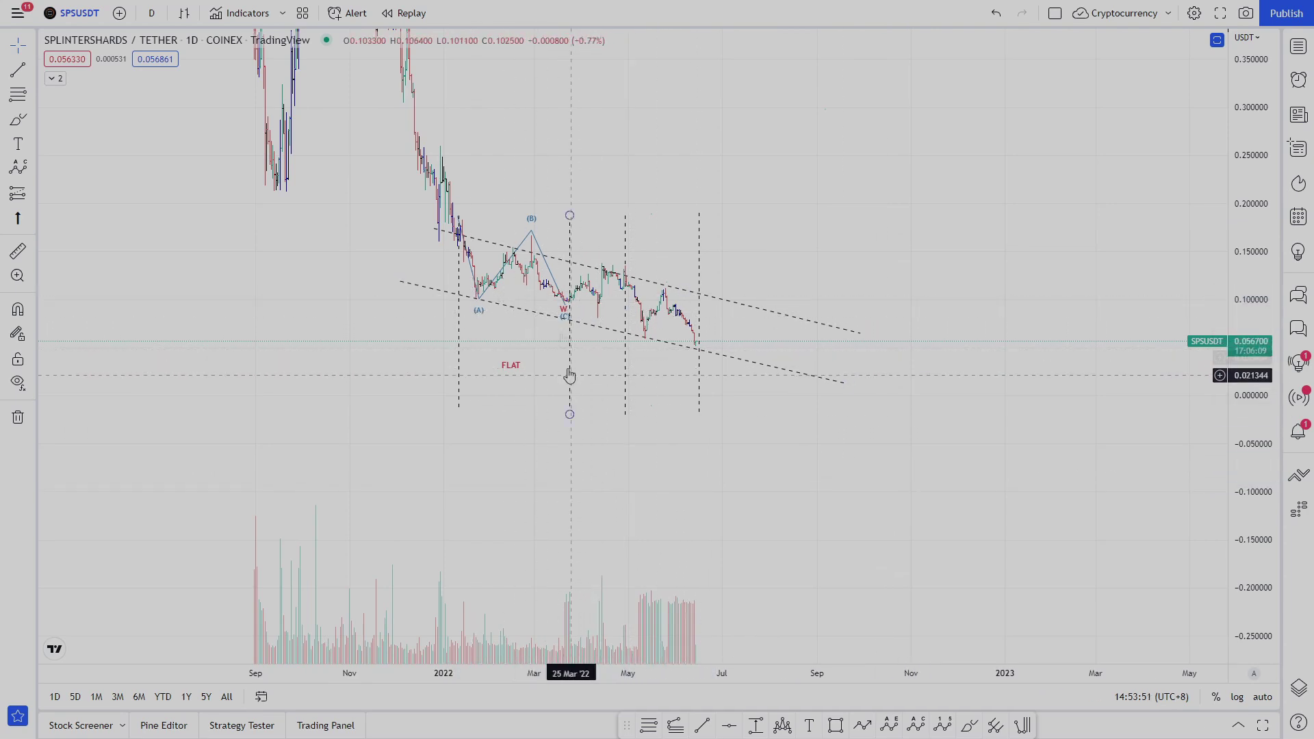
Step: Draw a second (A)-(B)-(C) correction wave rising from the W low to the next high
{"action": "left_click", "coordinate": [18, 166]}
{"action": "left_click", "coordinate": [565, 304]}
{"action": "left_click", "coordinate": [589, 272]}
{"action": "left_click", "coordinate": [604, 323]}
{"action": "left_click", "coordinate": [609, 261]}
Step: Add an 'X' text label above the second wave's peak
{"action": "left_click", "coordinate": [18, 144]}
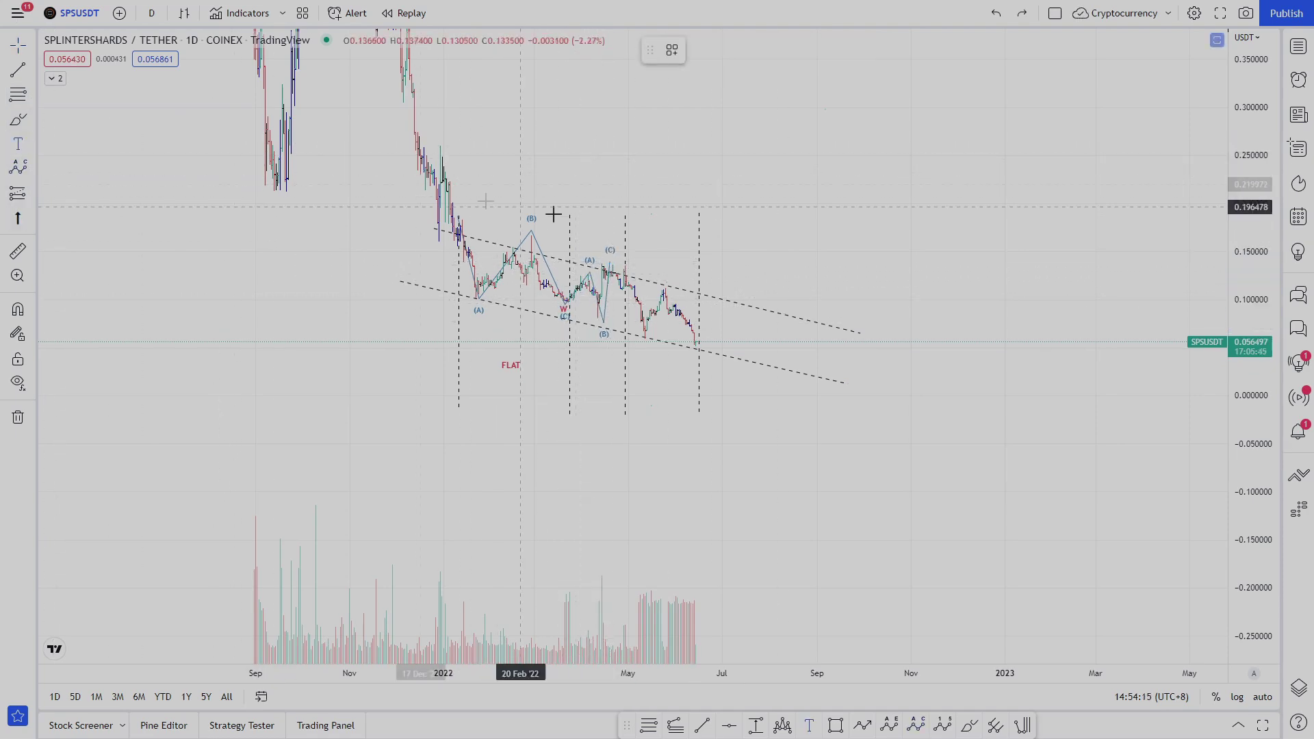
{"action": "left_click", "coordinate": [612, 243]}
{"action": "type", "text": "x"}
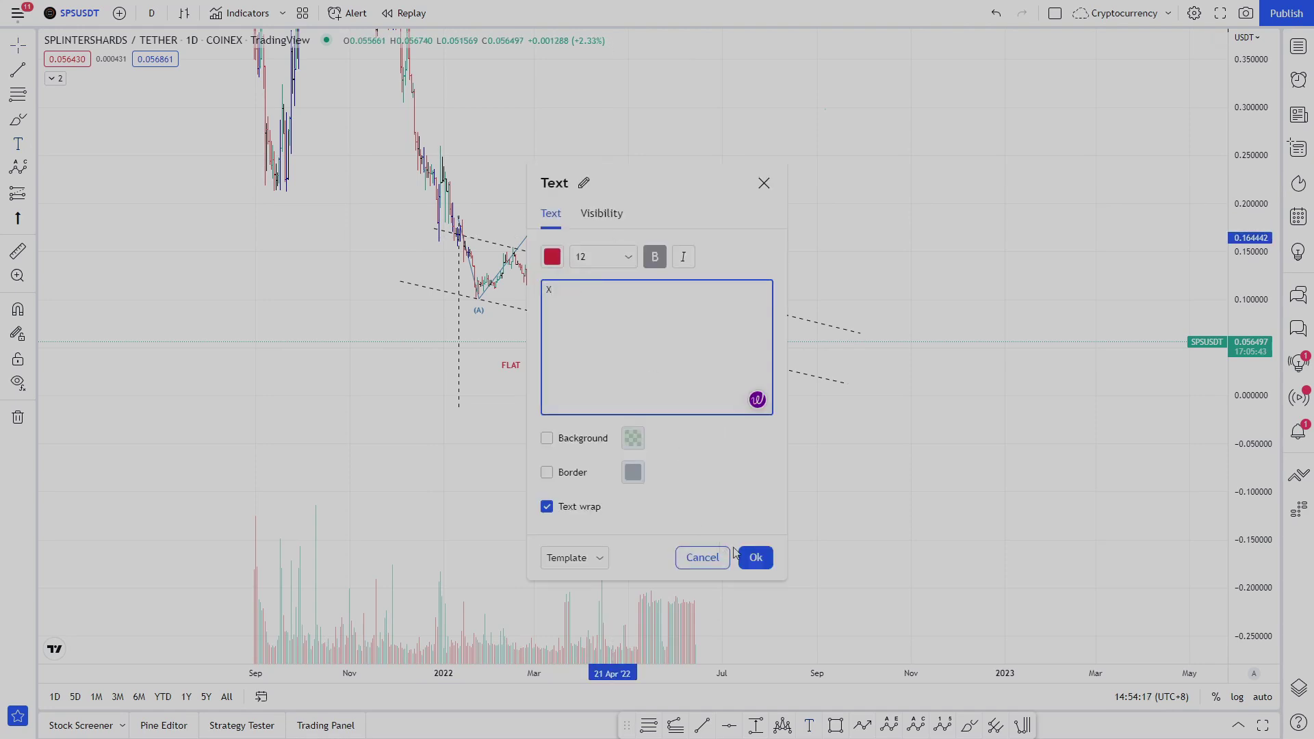
{"action": "left_click", "coordinate": [756, 557]}
{"action": "left_click", "coordinate": [342, 274]}
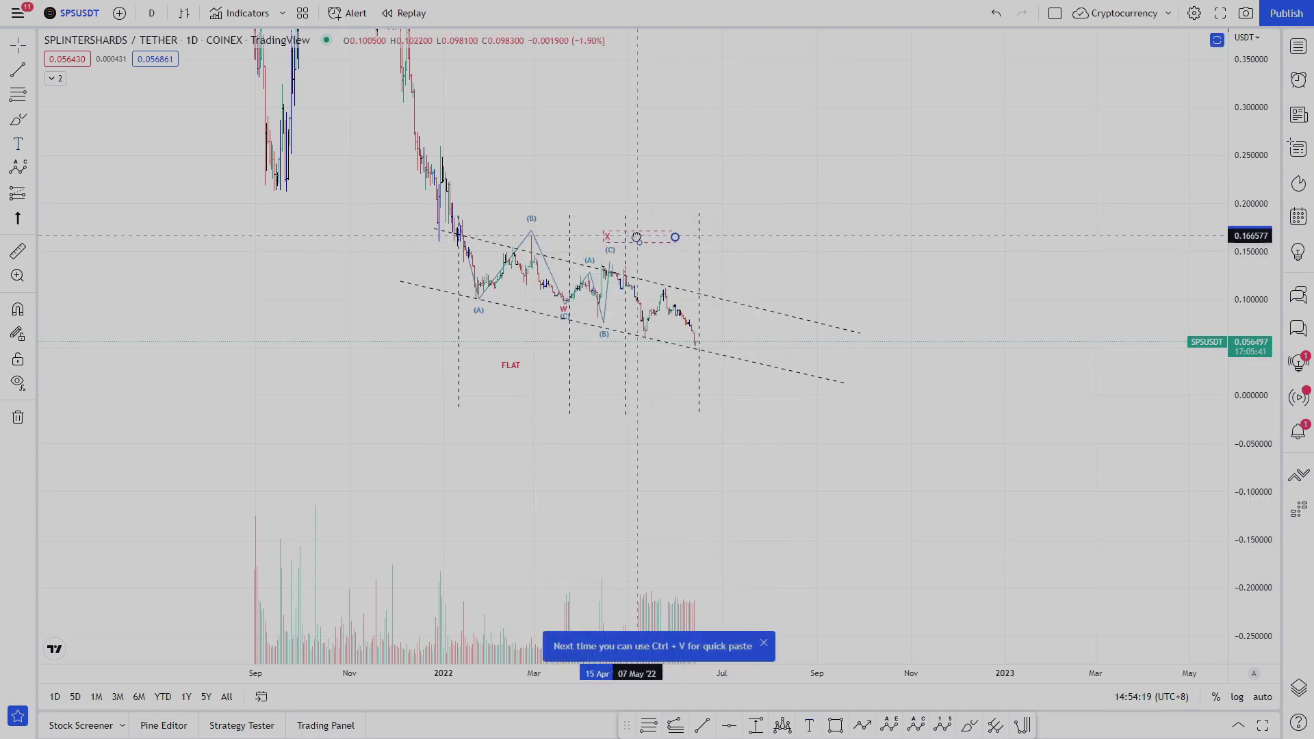
Step: Draw a third (A)-(B)-(C) wave from the X peak down to the latest low
{"action": "left_click", "coordinate": [23, 168]}
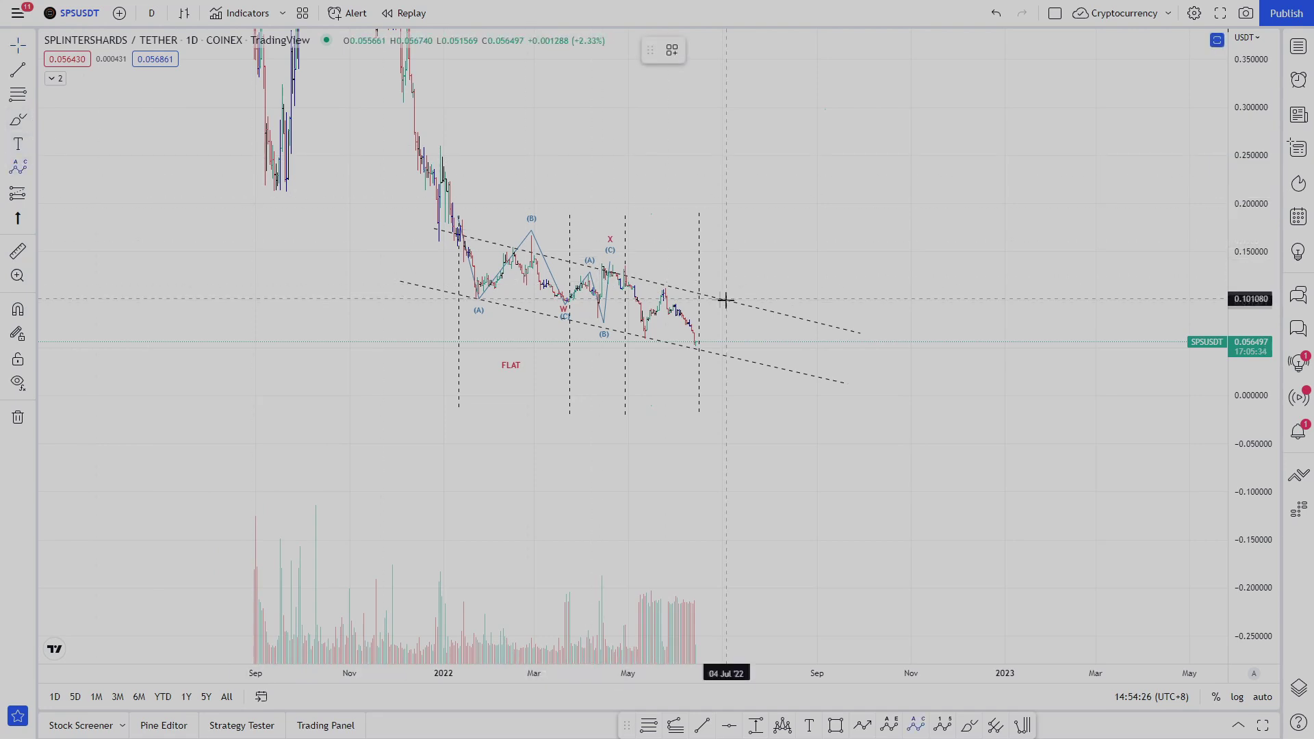
{"action": "left_click", "coordinate": [626, 267]}
{"action": "left_click", "coordinate": [648, 338]}
{"action": "left_click", "coordinate": [663, 284]}
{"action": "left_click", "coordinate": [698, 350]}
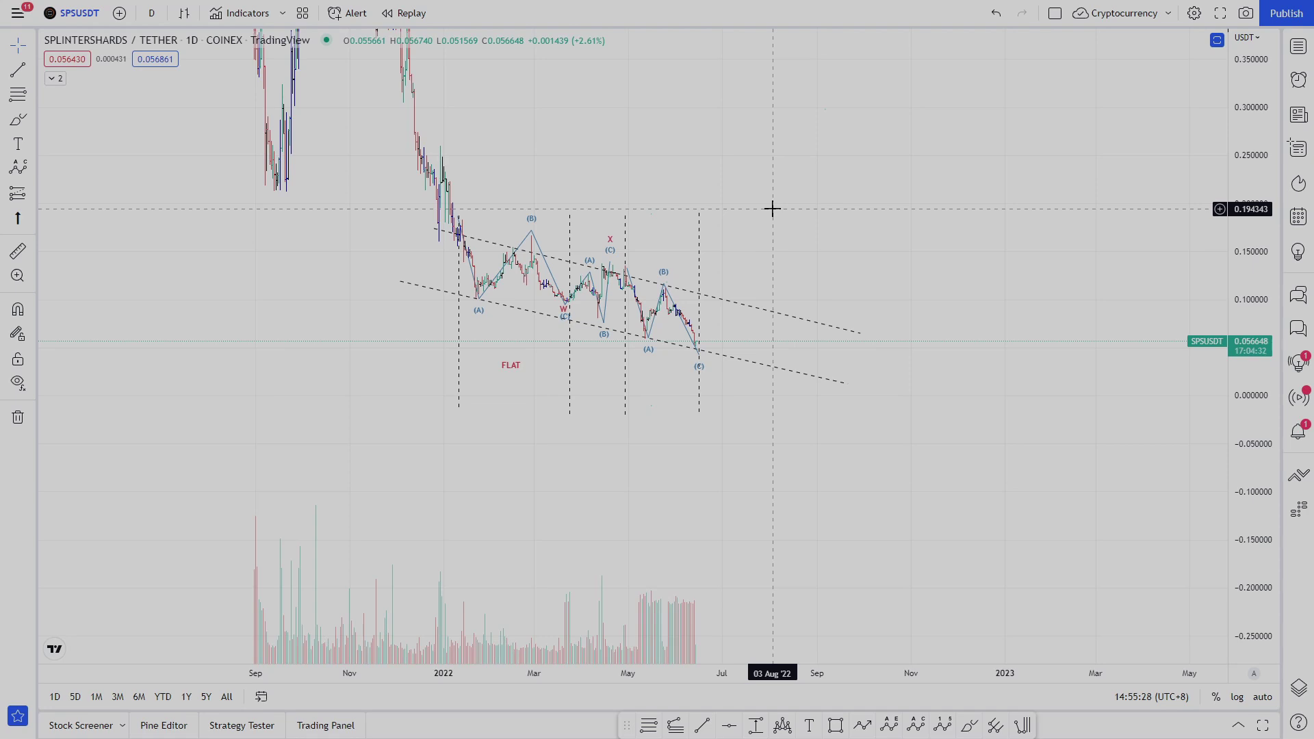
Step: Draw a Fib retracement from the (B) high to the W low
{"action": "left_click", "coordinate": [24, 89]}
{"action": "left_click", "coordinate": [531, 236], "text": "ctrl"}
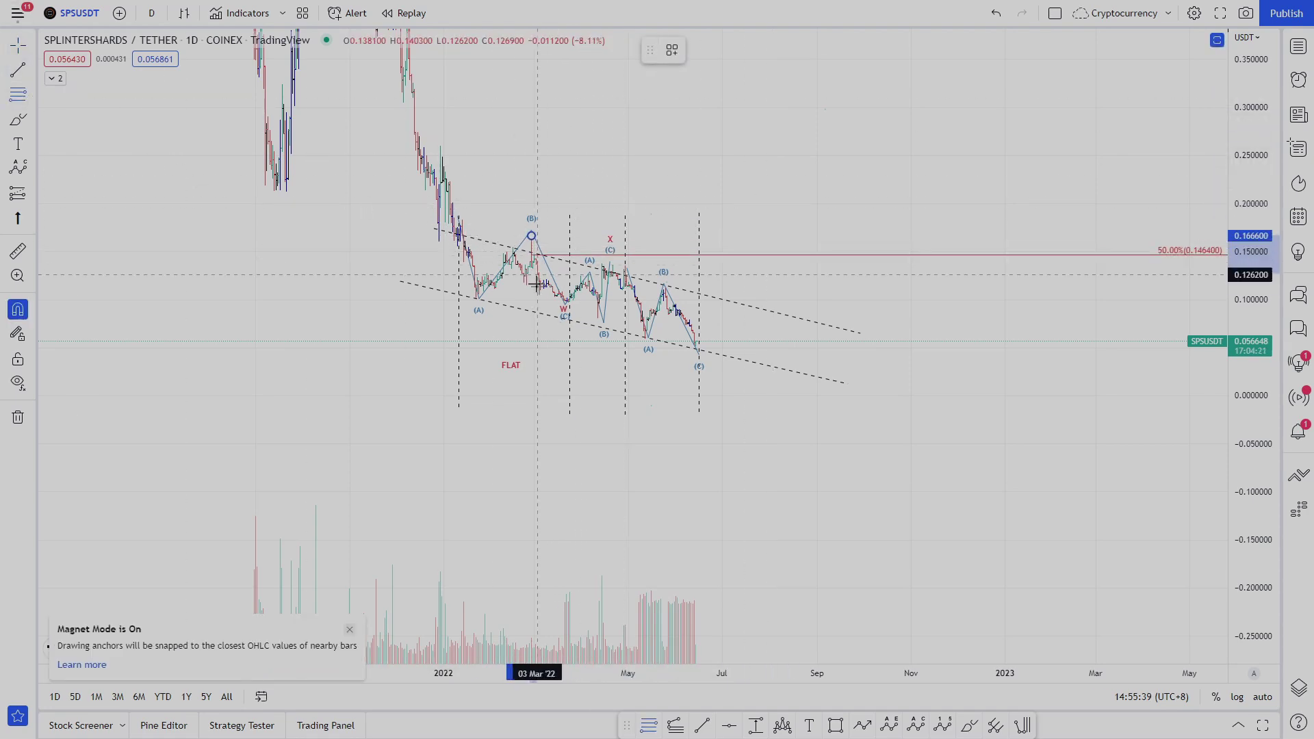
{"action": "left_click", "coordinate": [565, 301]}
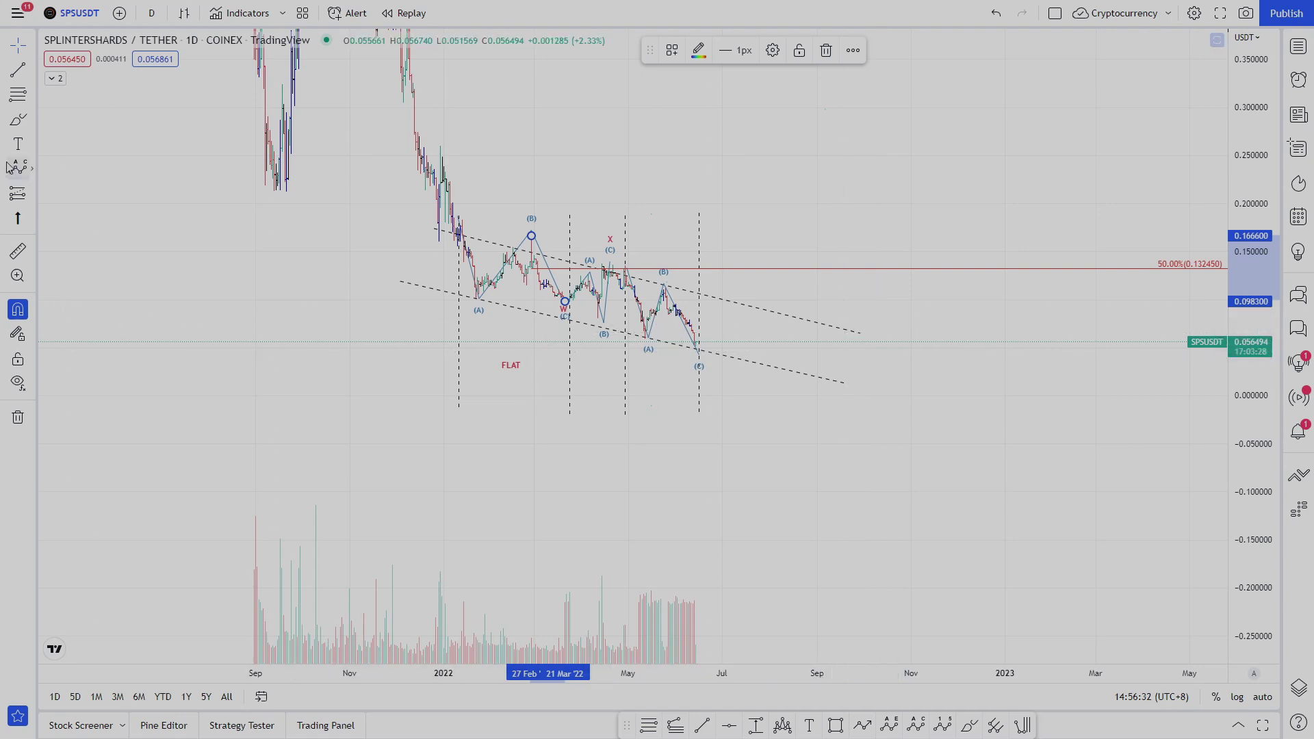
{"action": "left_click", "coordinate": [33, 96]}
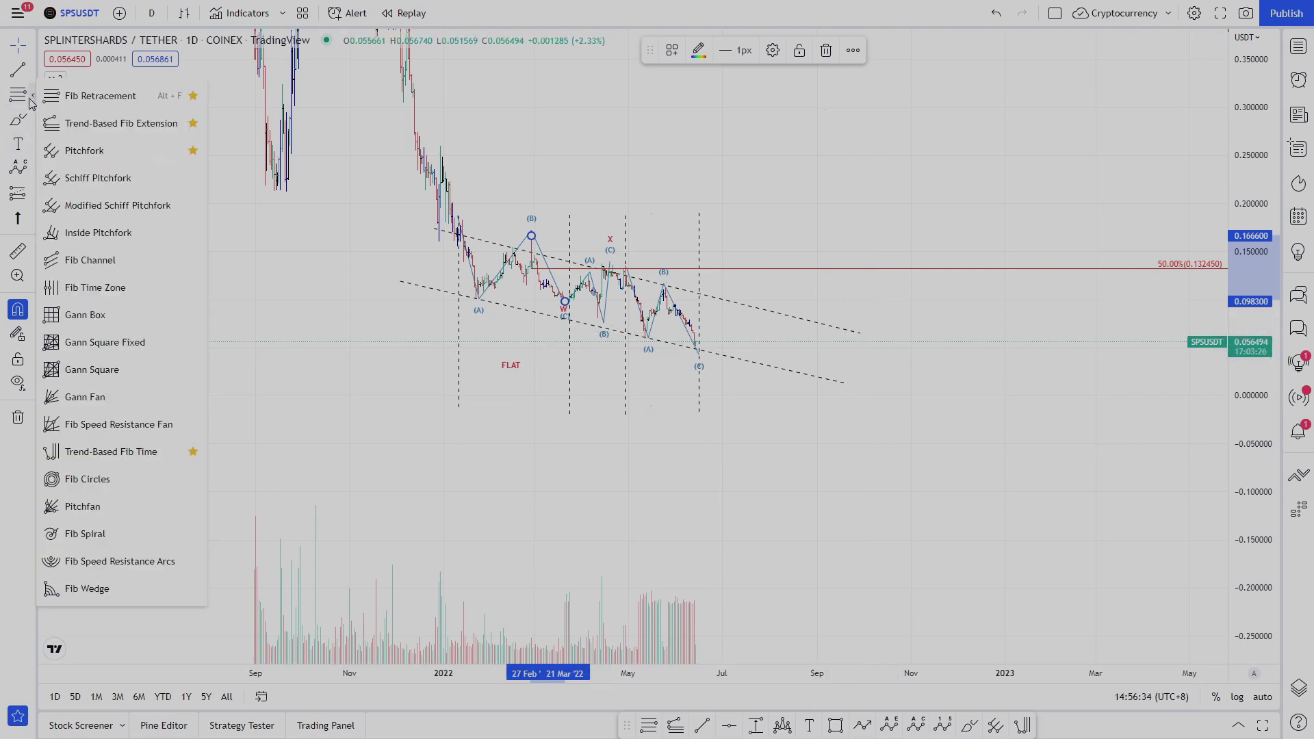
Step: Project a trend-based Fib extension below the latest low and rescale prices to show highs near 0.28
{"action": "left_click", "coordinate": [83, 123]}
{"action": "left_click", "coordinate": [568, 316]}
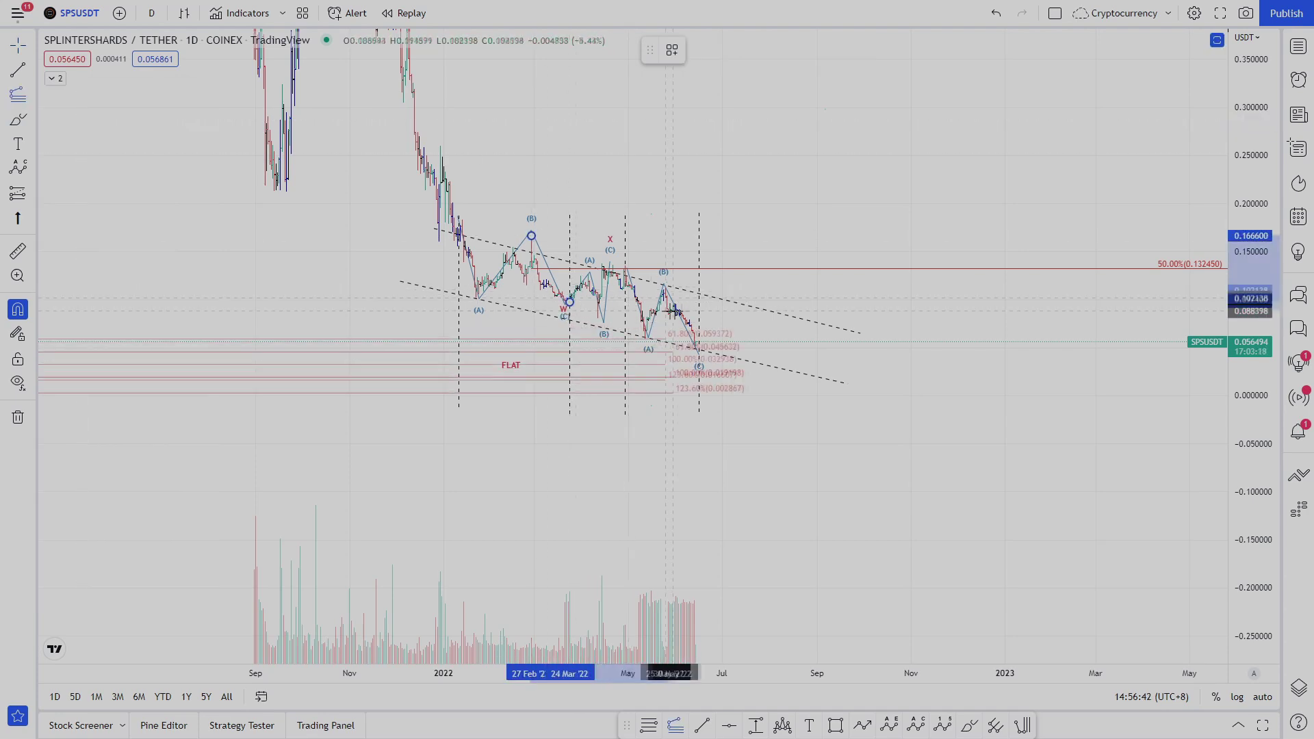
{"action": "left_click", "coordinate": [821, 304]}
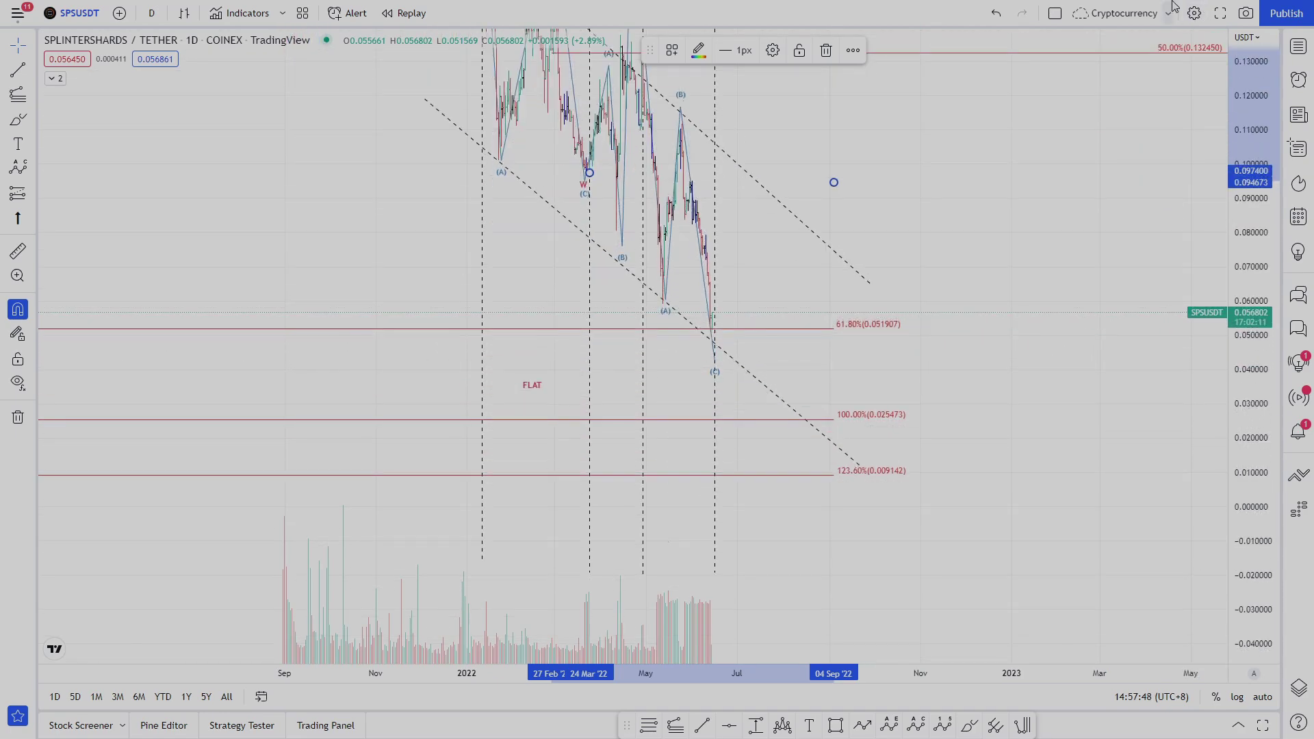
{"action": "scroll", "coordinate": [980, 197], "scroll_direction": "up", "scroll_amount": 2}
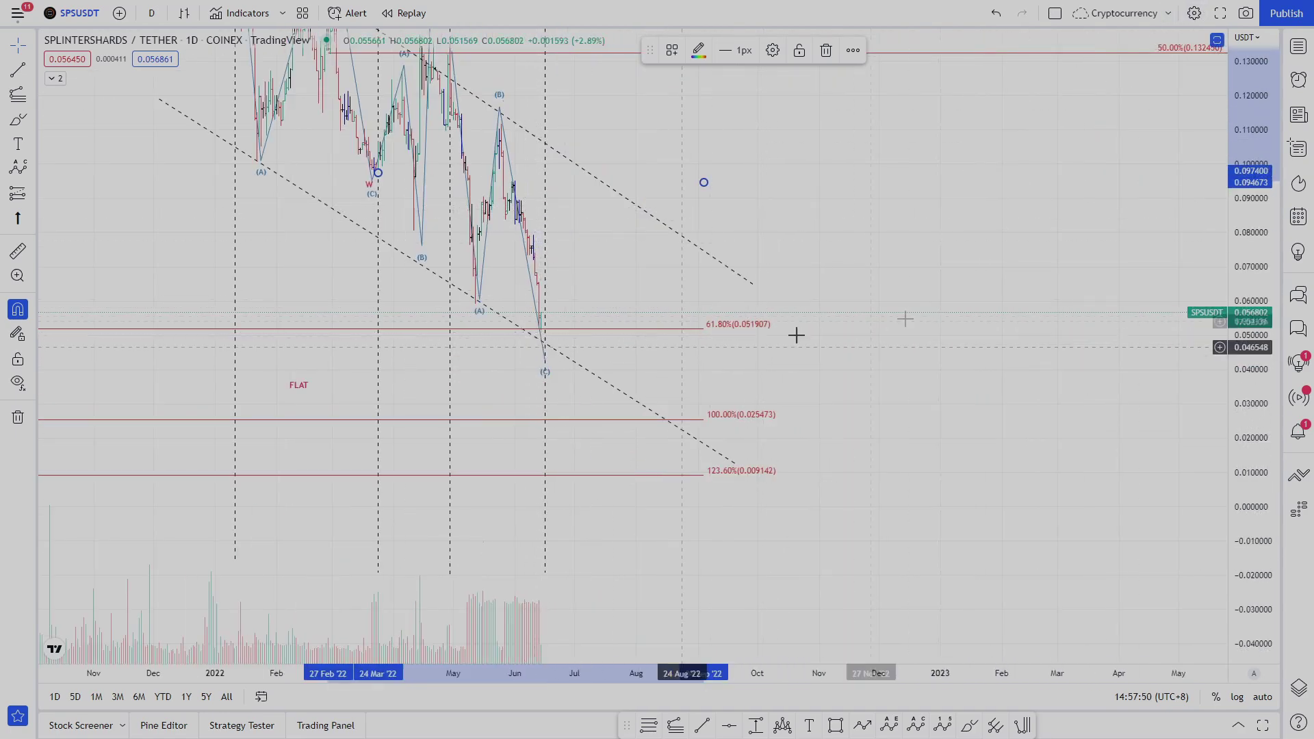
{"action": "left_click_drag", "start_coordinate": [1257, 125], "coordinate": [1257, 218]}
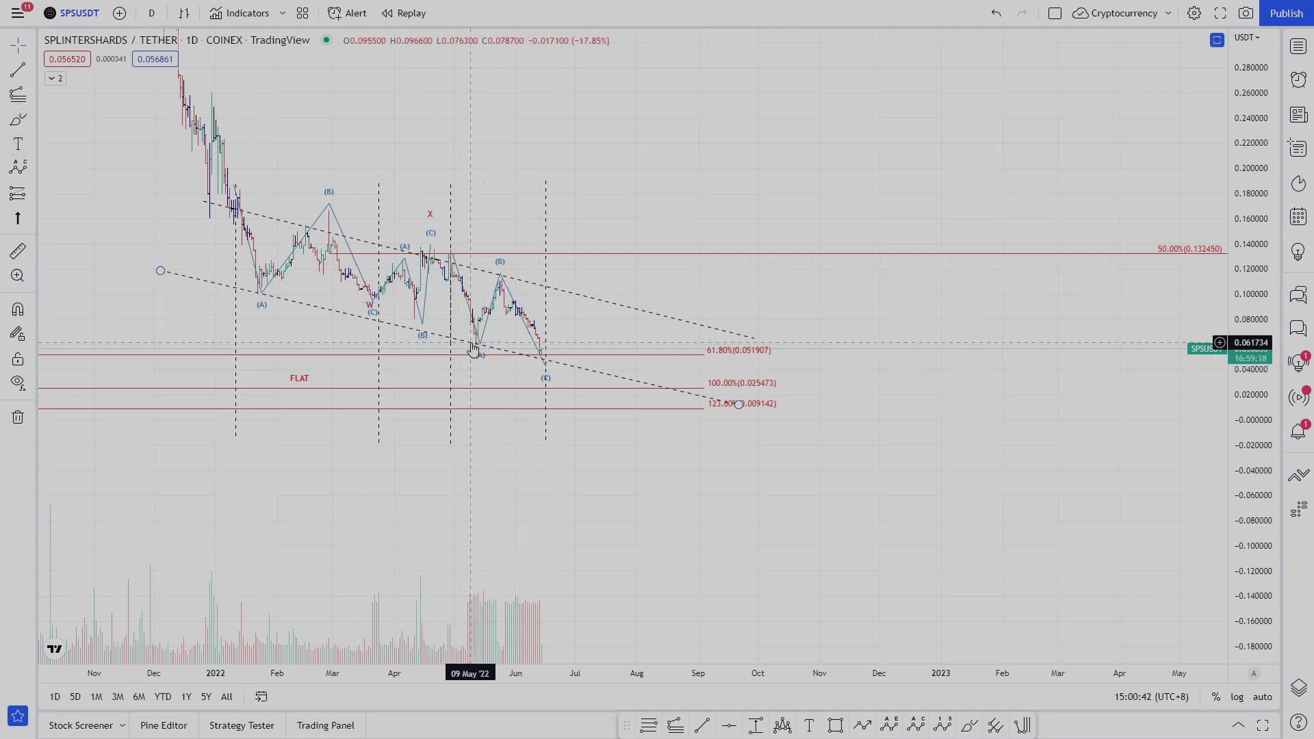
{"action": "left_click", "coordinate": [18, 251]}
{"action": "left_click", "coordinate": [474, 344]}
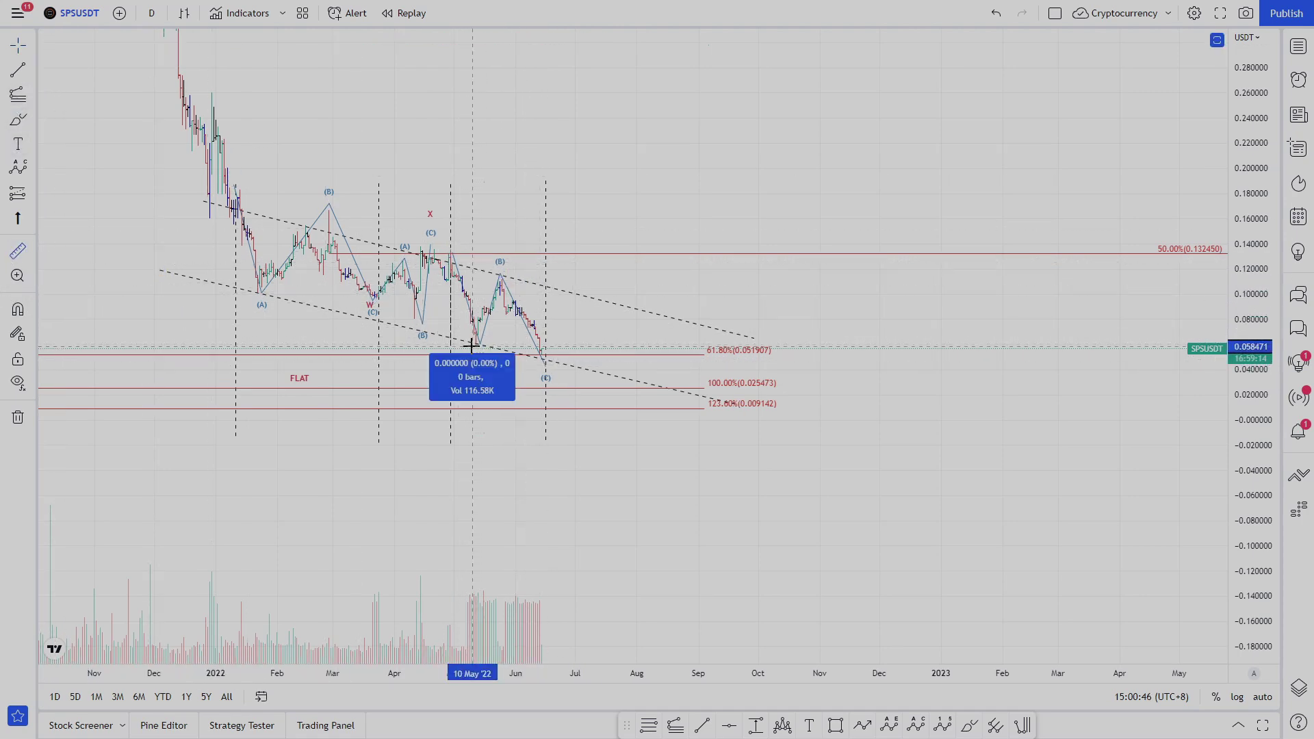
{"action": "left_click", "coordinate": [505, 262]}
{"action": "left_click", "coordinate": [525, 281]}
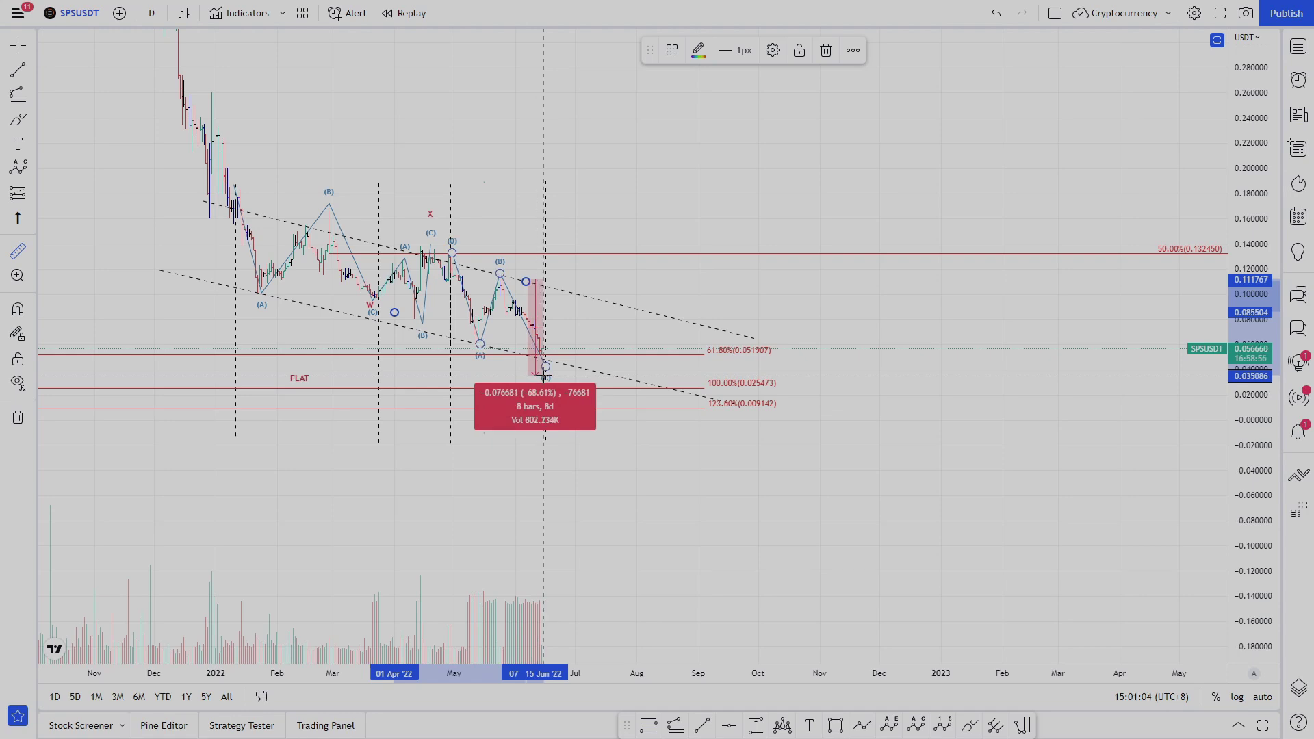
{"action": "left_click", "coordinate": [544, 375]}
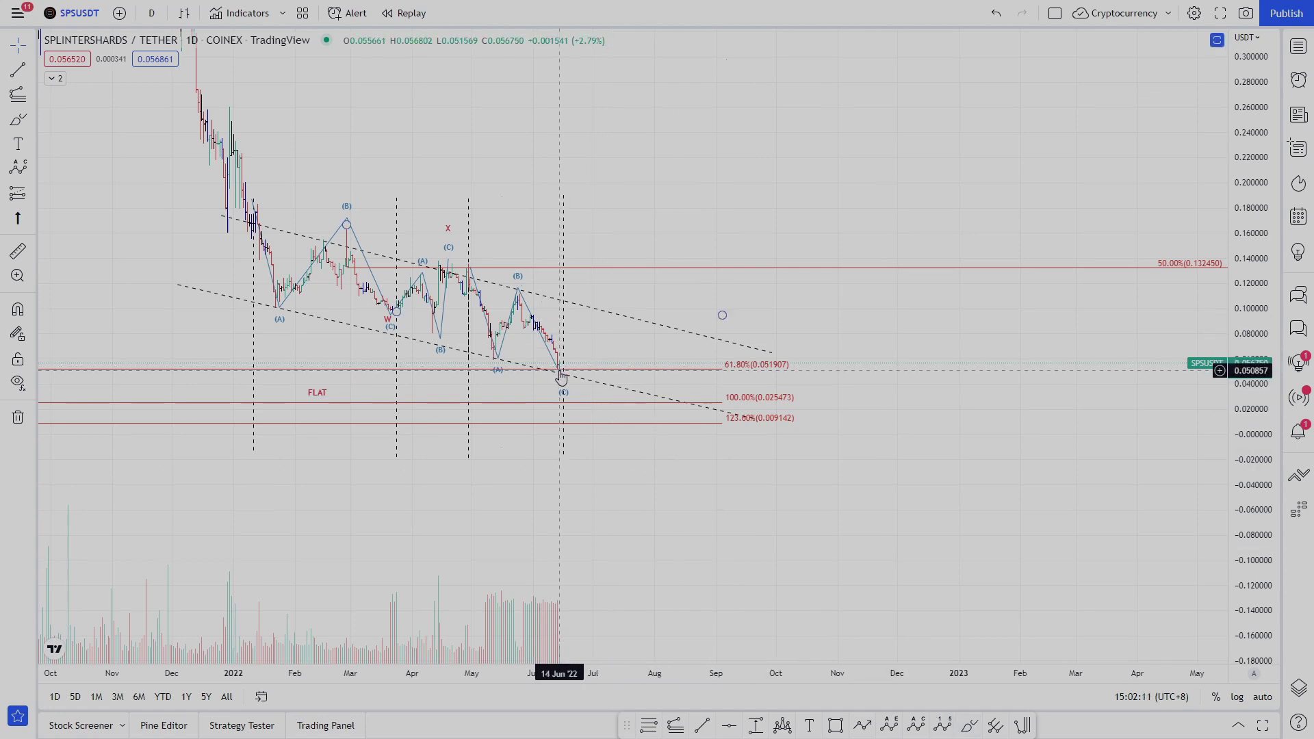
Step: Project a rising i–v Elliott impulse from the June low and add a horizontal line at 0.161800
{"action": "left_click", "coordinate": [558, 369]}
{"action": "left_click", "coordinate": [942, 725]}
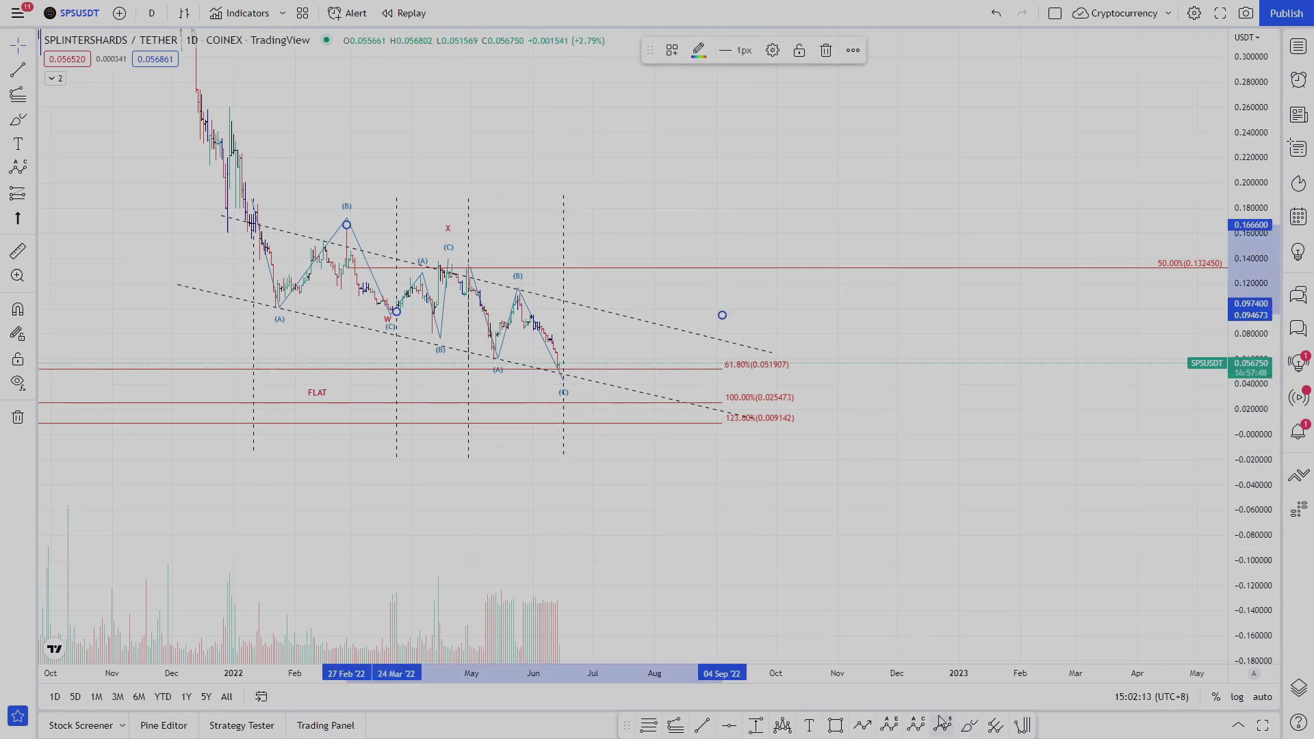
{"action": "left_click", "coordinate": [562, 370]}
{"action": "left_click", "coordinate": [585, 328]}
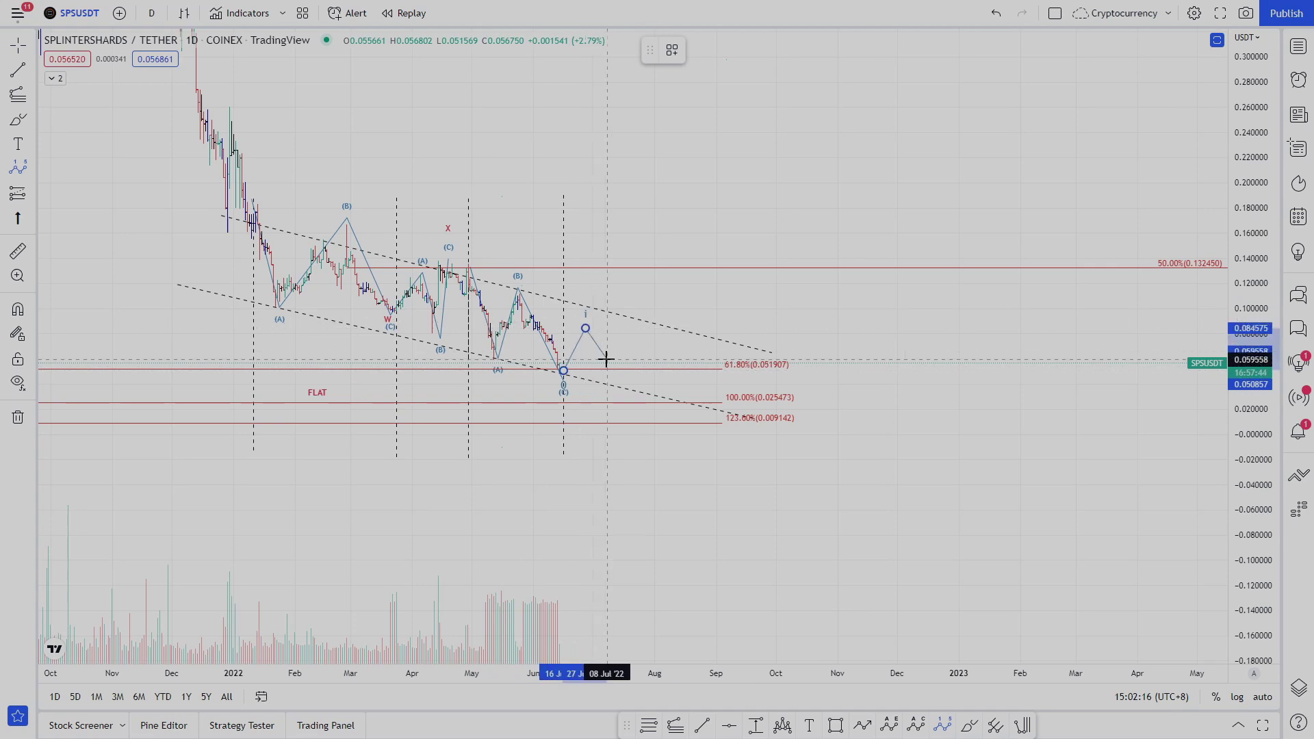
{"action": "left_click", "coordinate": [606, 358]}
{"action": "left_click", "coordinate": [647, 273]}
{"action": "left_click", "coordinate": [660, 315]}
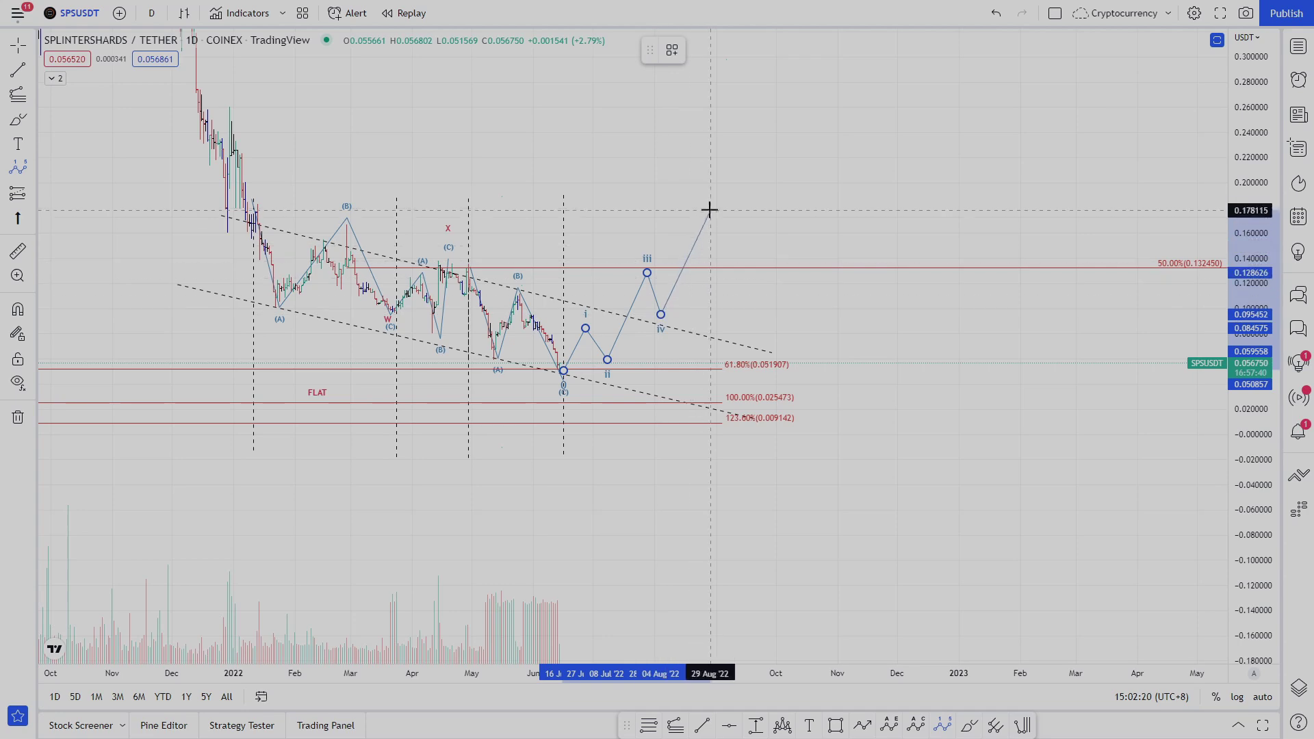
{"action": "double_click", "coordinate": [719, 198]}
{"action": "key", "text": "Escape"}
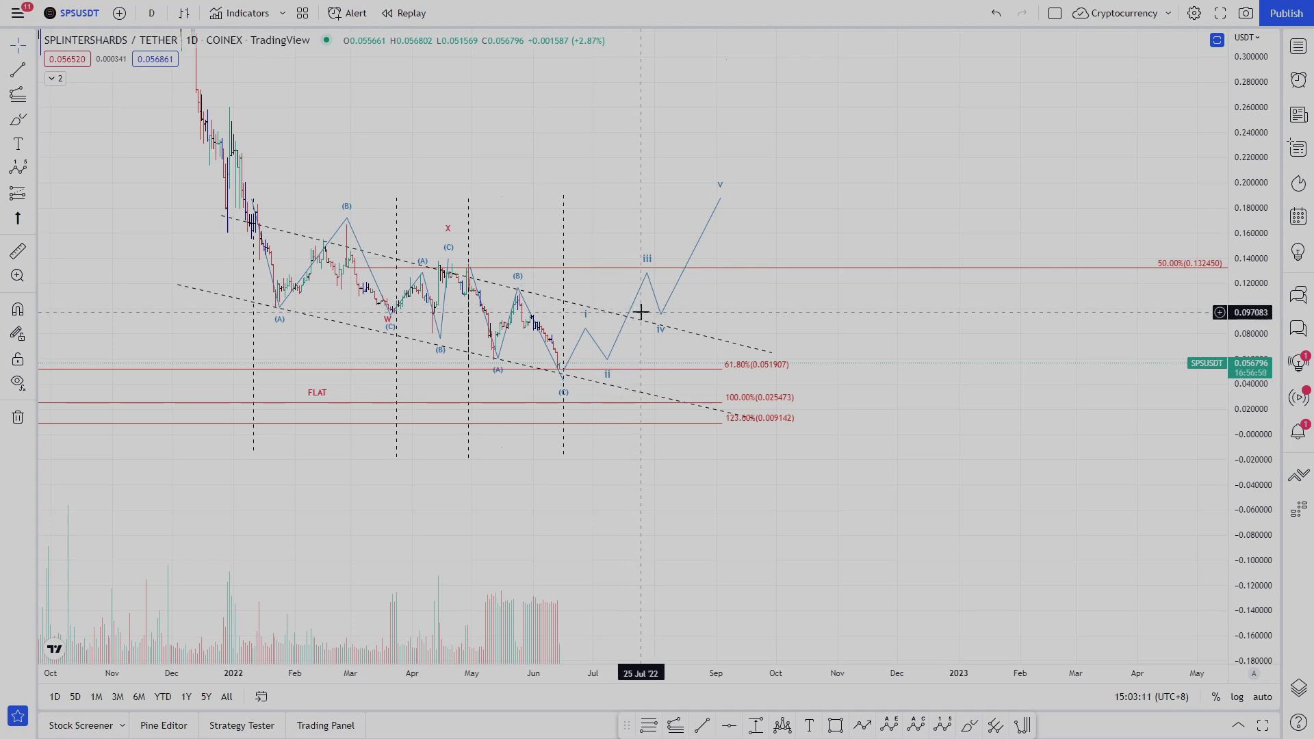
{"action": "key", "text": "alt+h"}
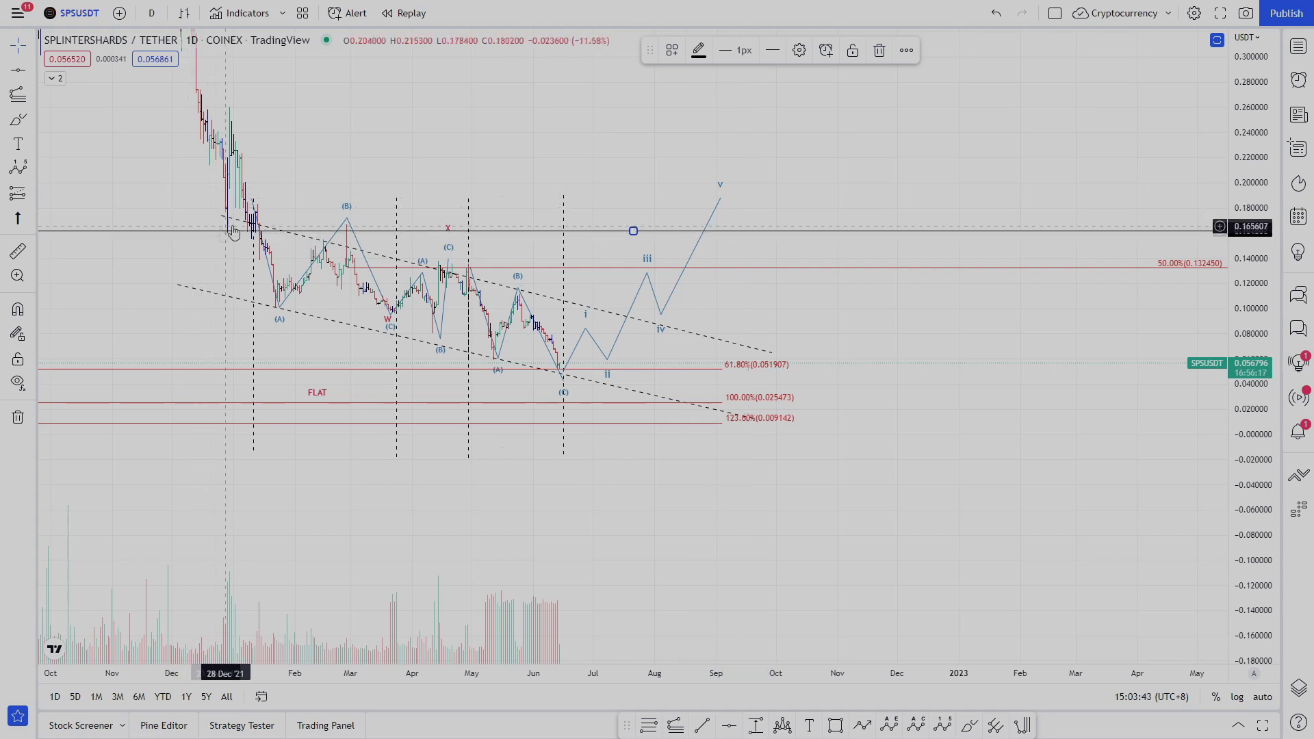
Step: Add a 'FLAT' text label under the middle swing
{"action": "left_click_drag", "start_coordinate": [312, 338], "coordinate": [455, 331]}
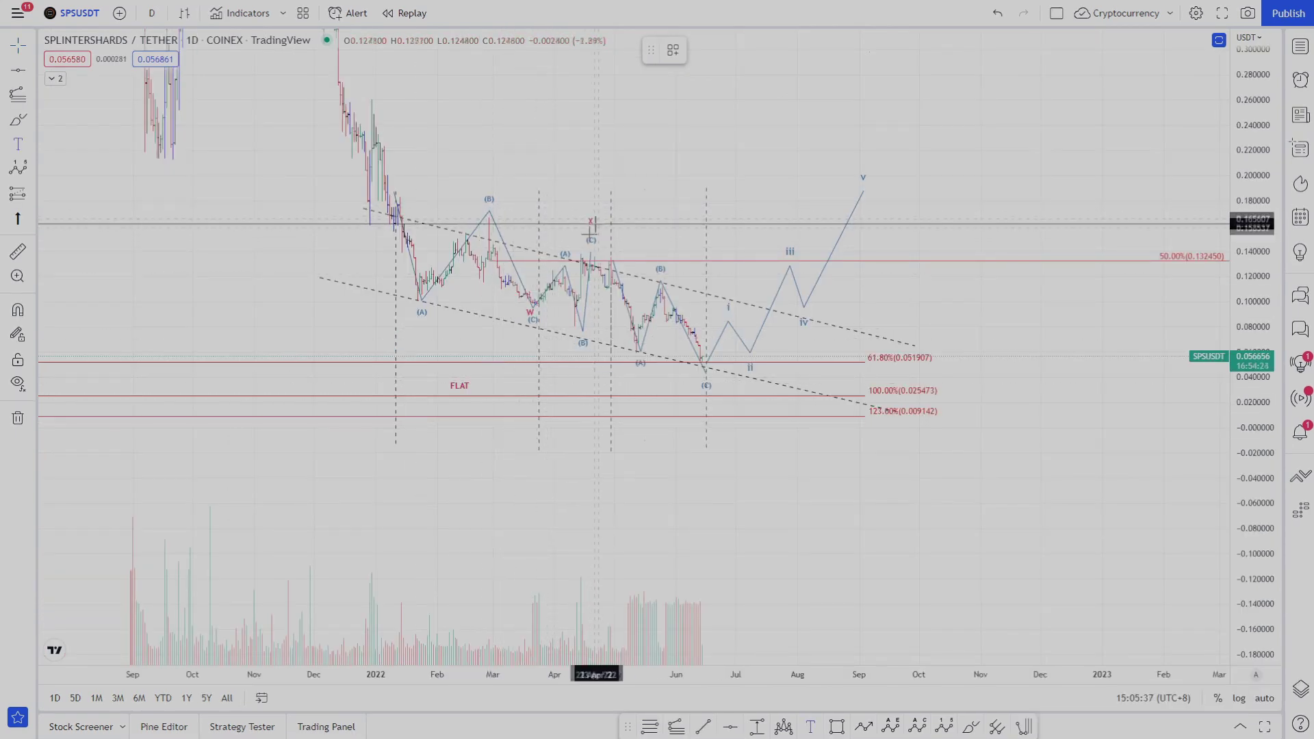
{"action": "left_click", "coordinate": [558, 378]}
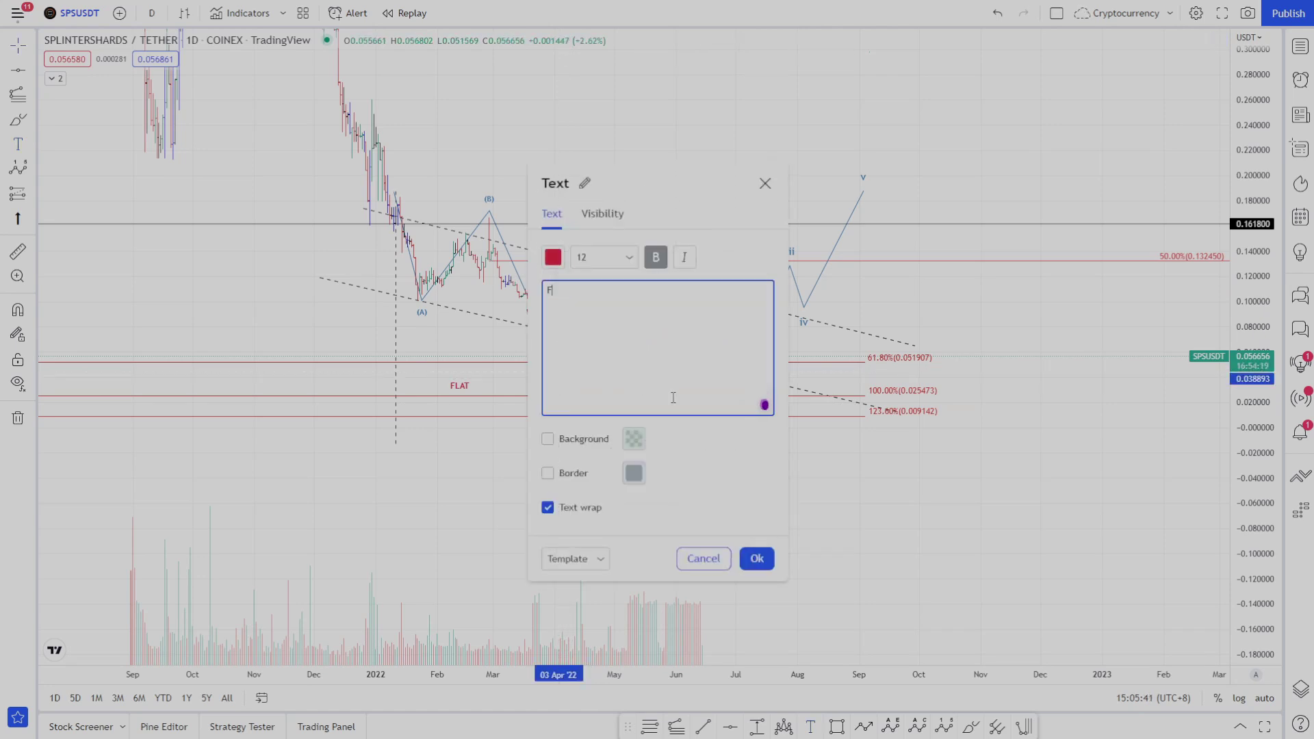
{"action": "left_click", "coordinate": [756, 559]}
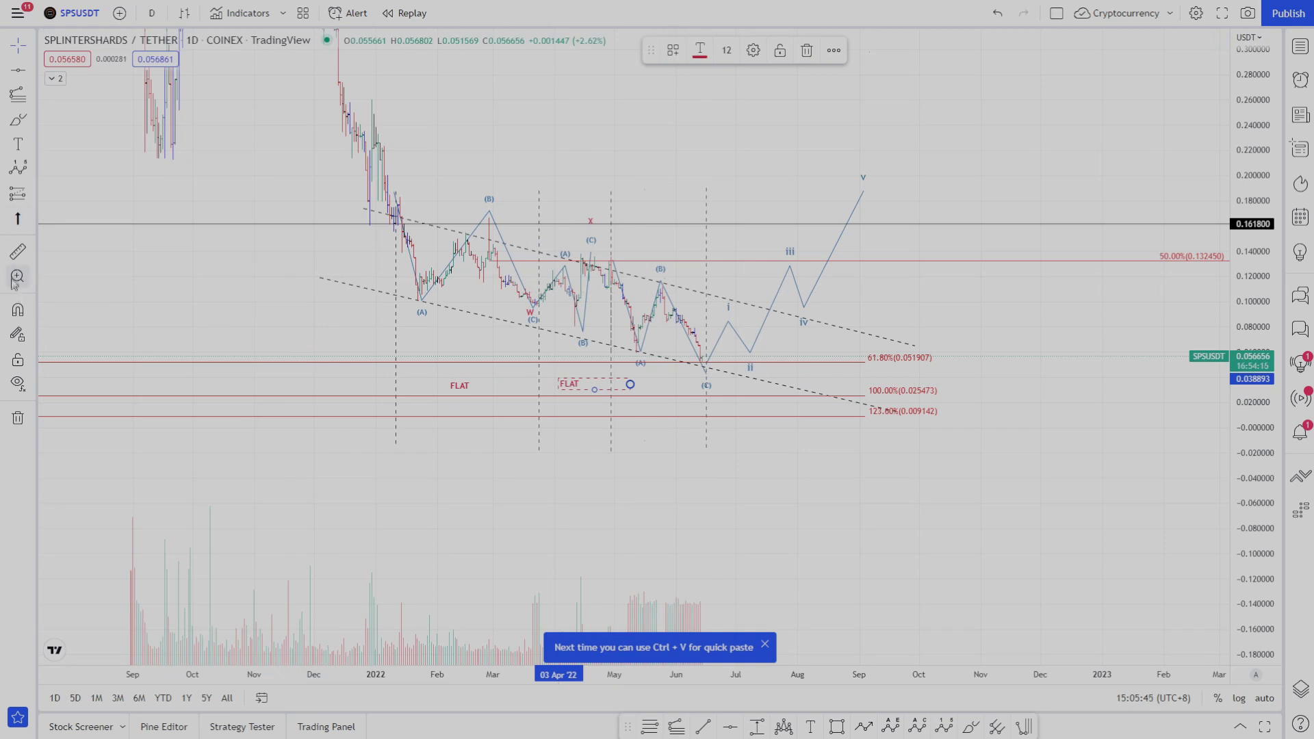
Step: Add a 'ZIG-ZAG' label and position it beneath the final swing
{"action": "left_click", "coordinate": [18, 143]}
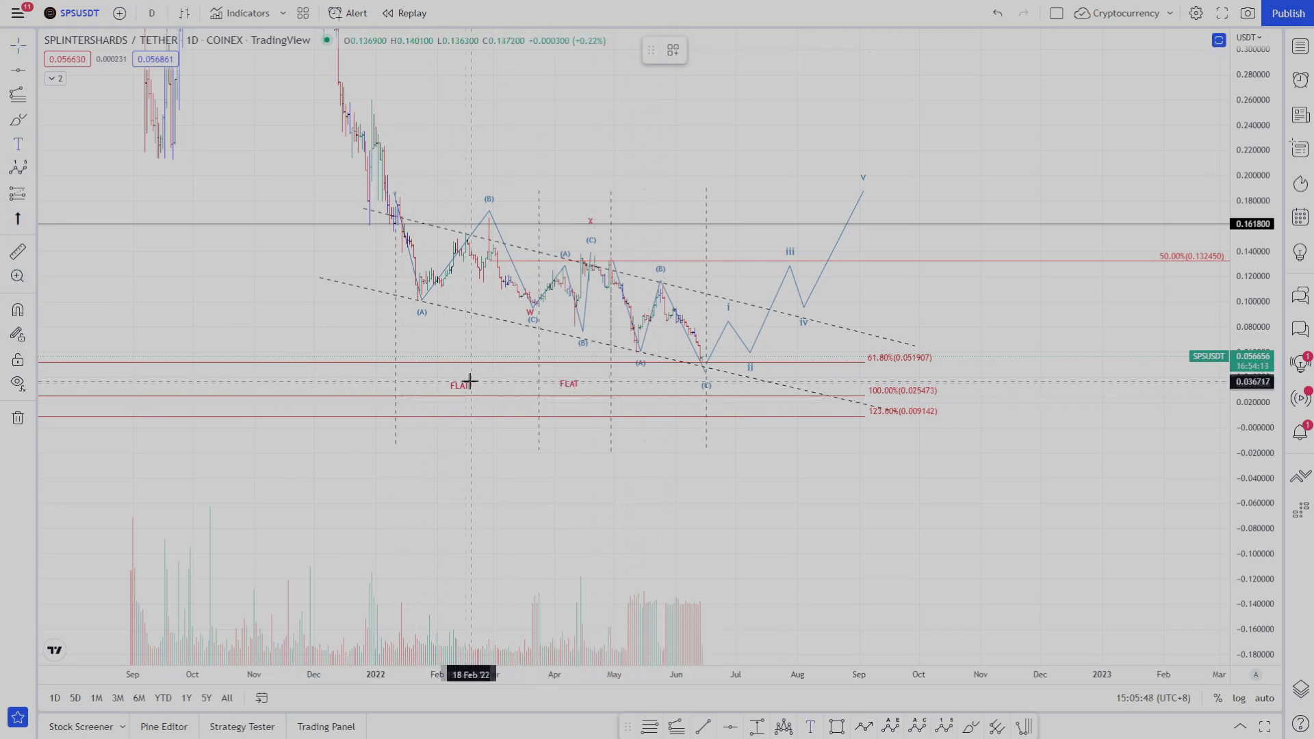
{"action": "left_click", "coordinate": [650, 384]}
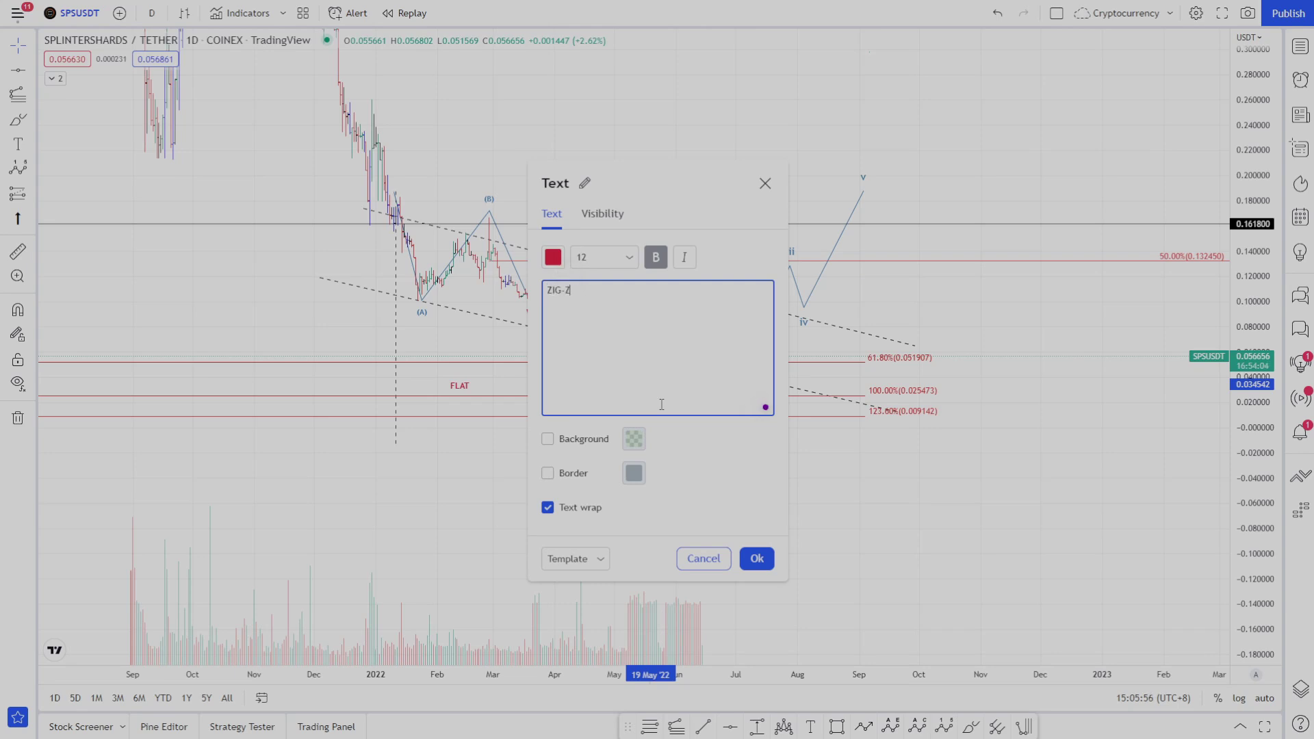
{"action": "left_click", "coordinate": [757, 558]}
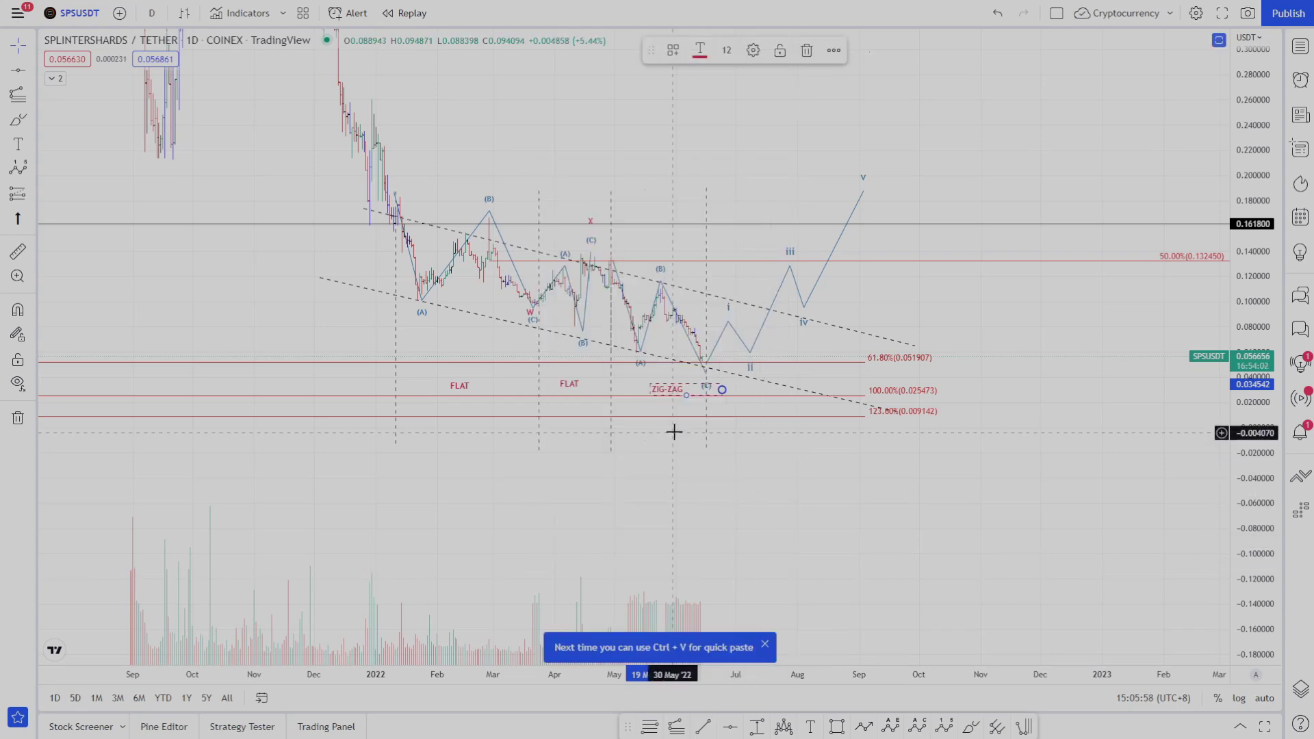
{"action": "left_click_drag", "start_coordinate": [666, 399], "coordinate": [650, 386]}
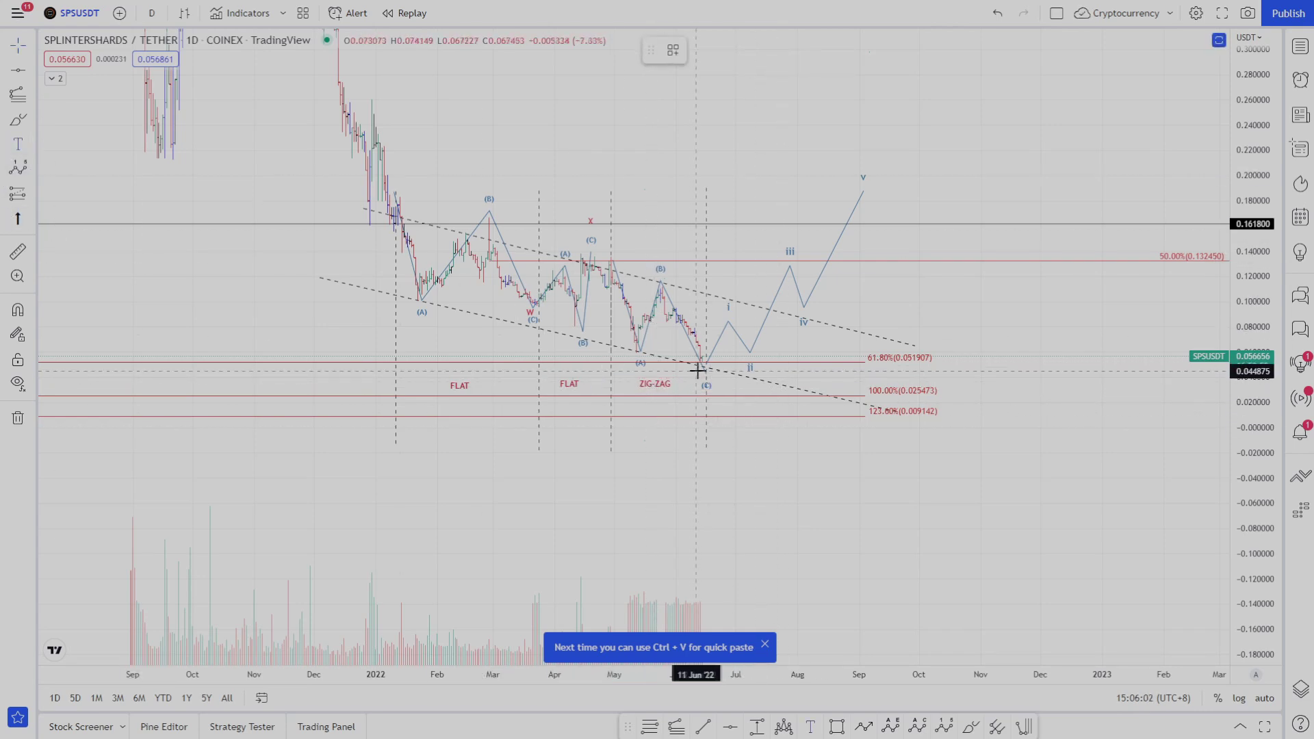
Step: Add a red 'Y' wave label at the final swing's end
{"action": "left_click", "coordinate": [705, 369]}
{"action": "type", "text": "Y"}
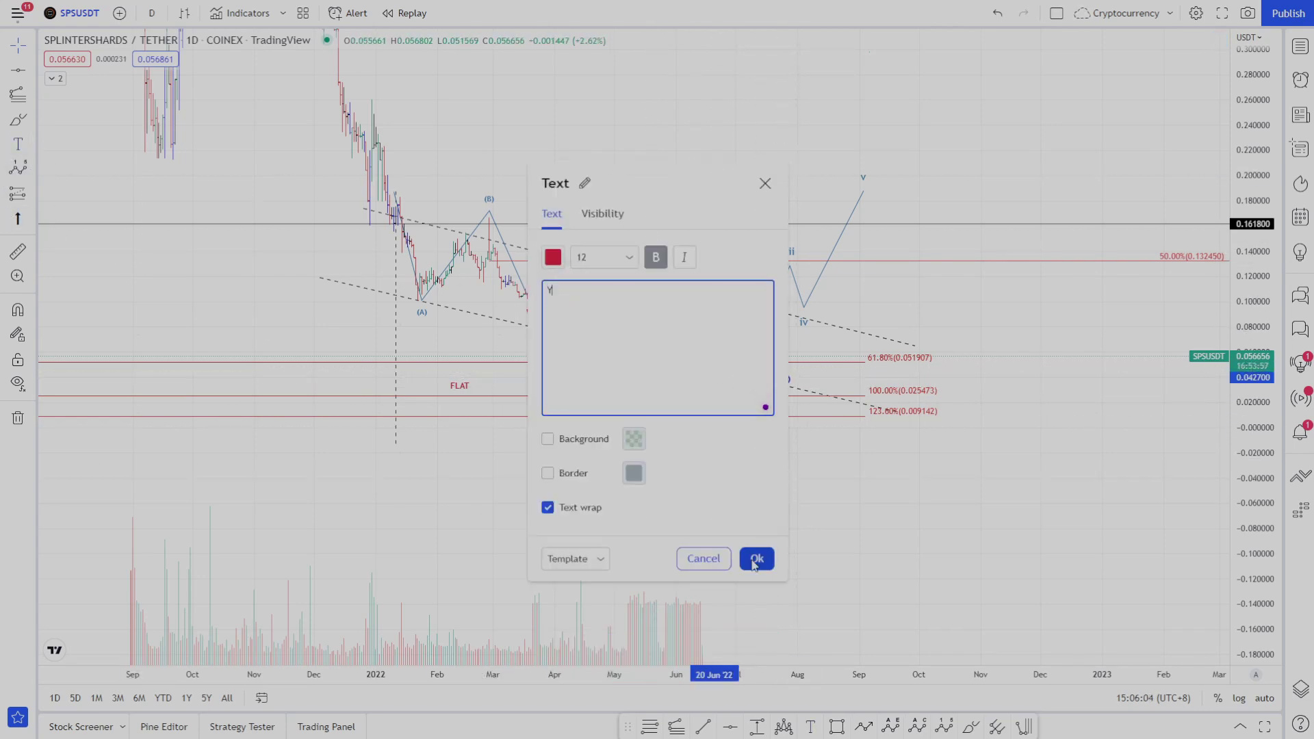
{"action": "left_click", "coordinate": [756, 558]}
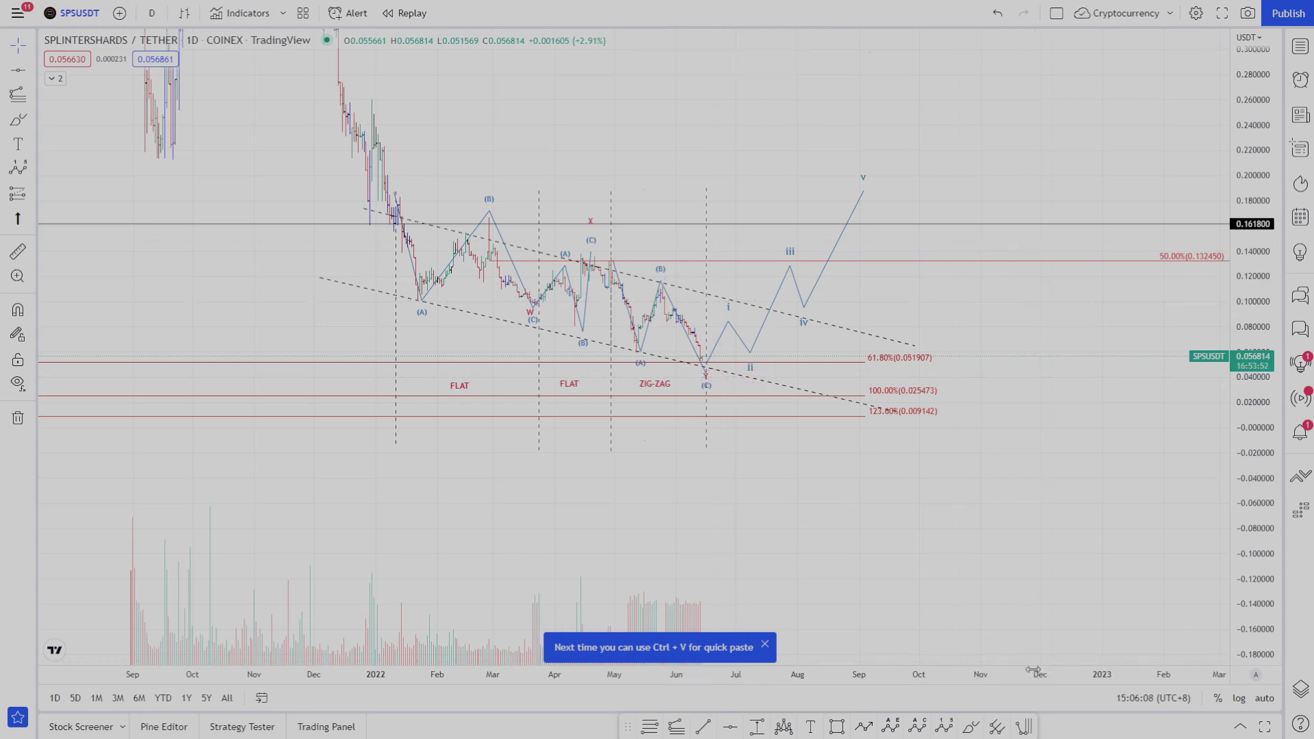